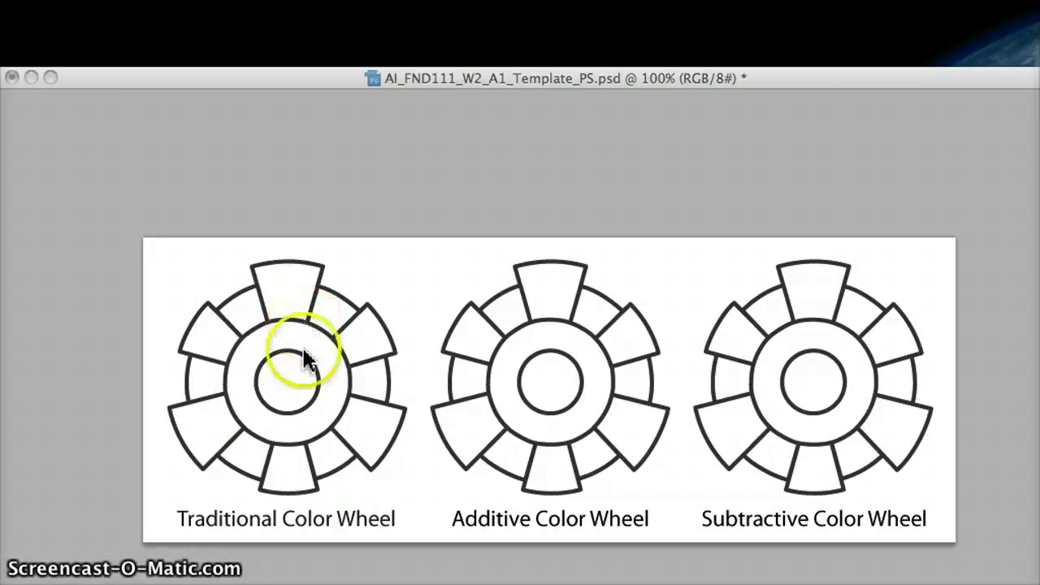
Show the hidden panels and set the foreground color to pure red with hue 0, saturation 100% and brightness 100%.
{"action": "key", "text": "Tab"}
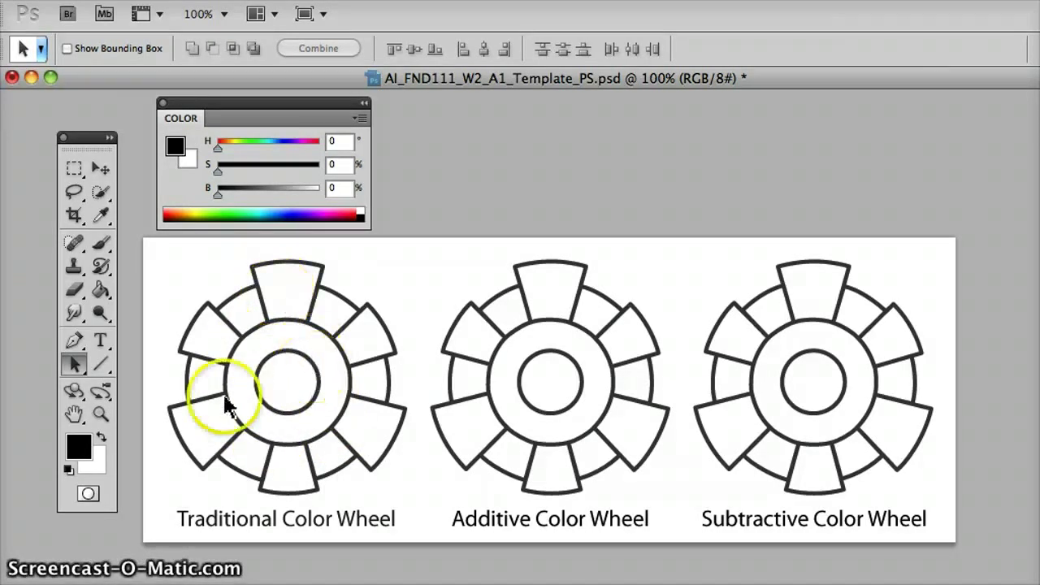
{"action": "left_click", "coordinate": [328, 142]}
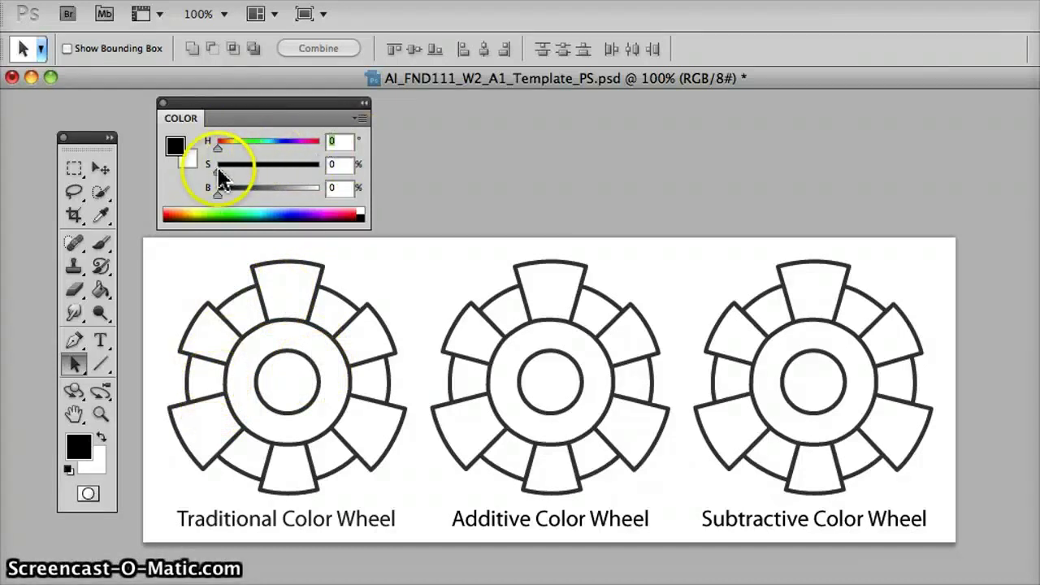
{"action": "left_click_drag", "start_coordinate": [214, 170], "coordinate": [366, 186]}
{"action": "left_click_drag", "start_coordinate": [242, 194], "coordinate": [360, 203]}
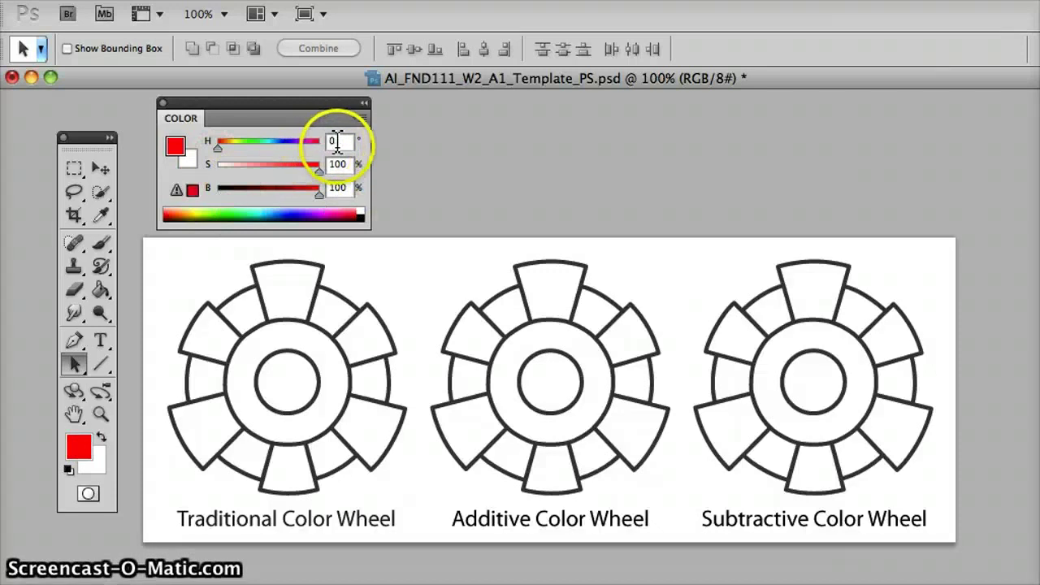
{"action": "mouse_move", "coordinate": [212, 141]}
{"action": "left_mouse_down"}
{"action": "mouse_move", "coordinate": [325, 151]}
{"action": "mouse_move", "coordinate": [218, 154]}
{"action": "left_mouse_up"}
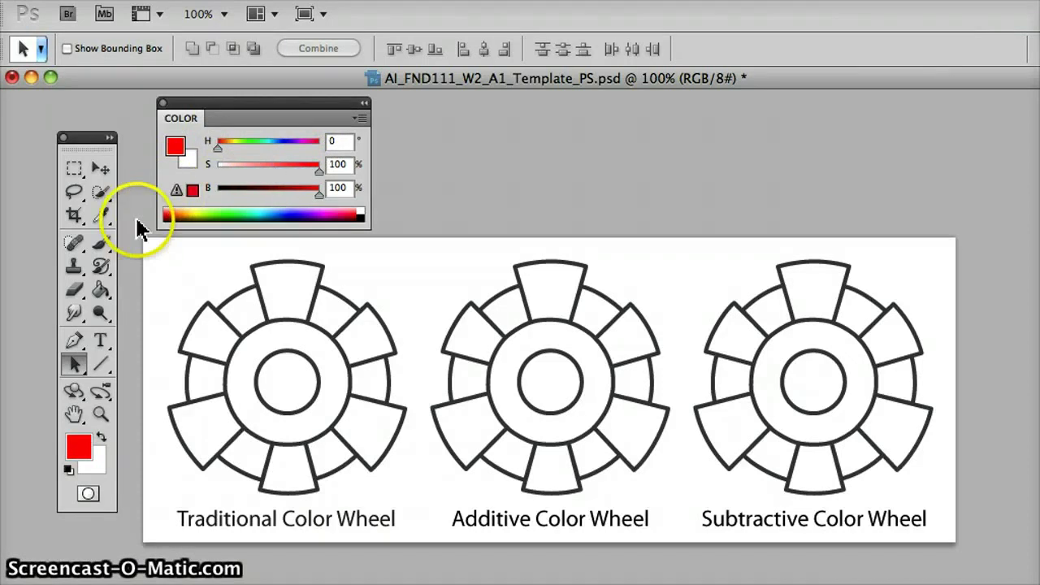
Fill the top wedge of the Traditional Color Wheel with the red foreground color using the Paint Bucket.
{"action": "left_click", "coordinate": [100, 289]}
{"action": "left_click", "coordinate": [266, 287]}
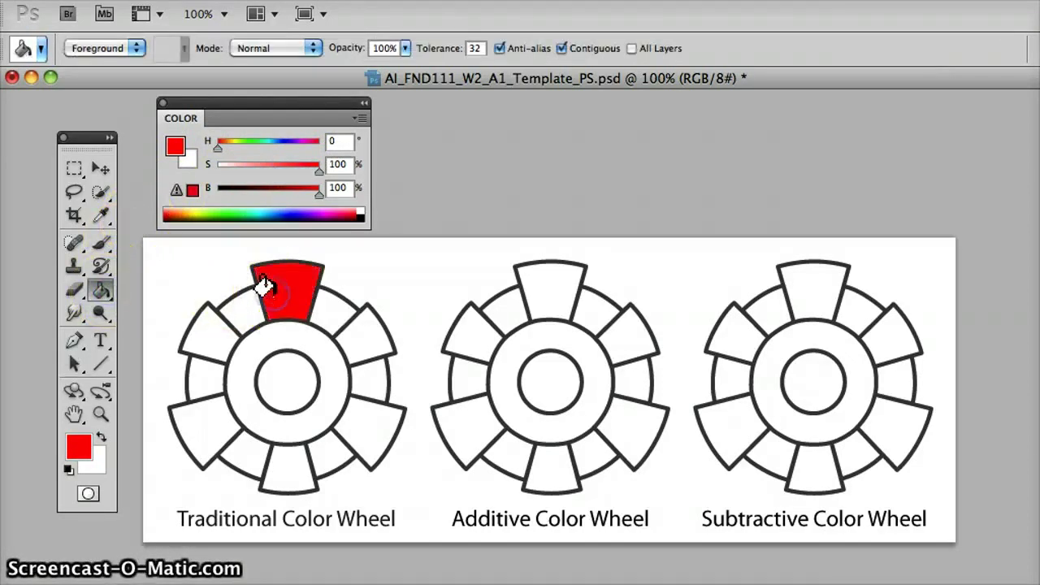
{"action": "left_click", "coordinate": [358, 380]}
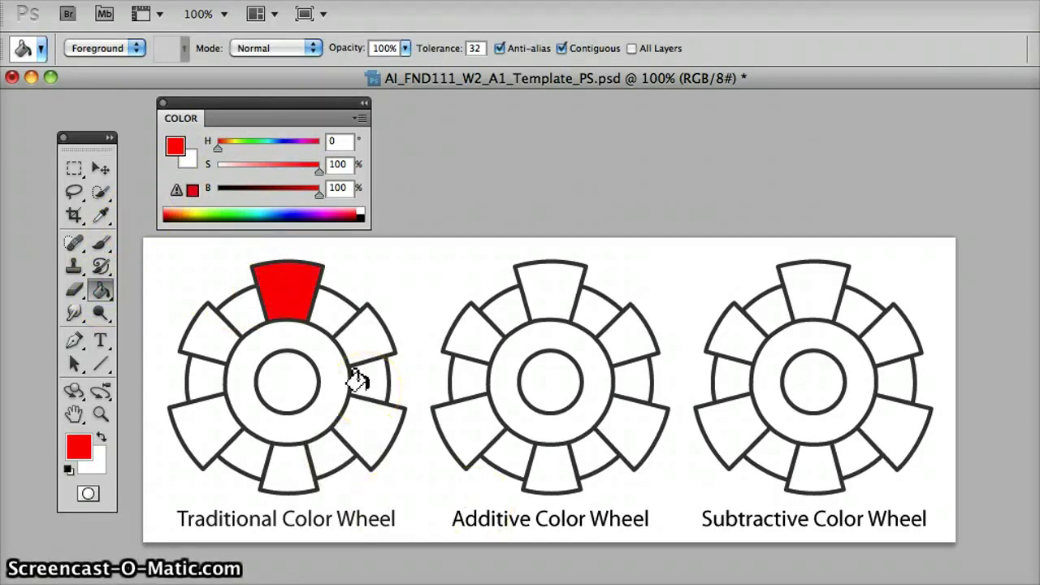
{"action": "left_click", "coordinate": [255, 290]}
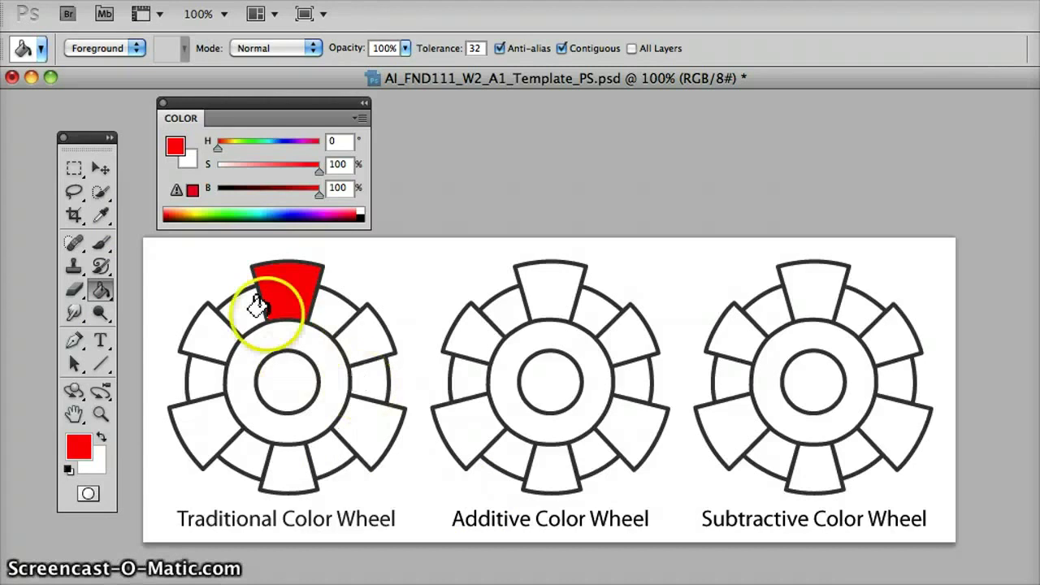
Set the hue to 60 and fill the large lower-right wedge of the Traditional Color Wheel with yellow.
{"action": "left_click", "coordinate": [339, 131]}
{"action": "left_click", "coordinate": [339, 141]}
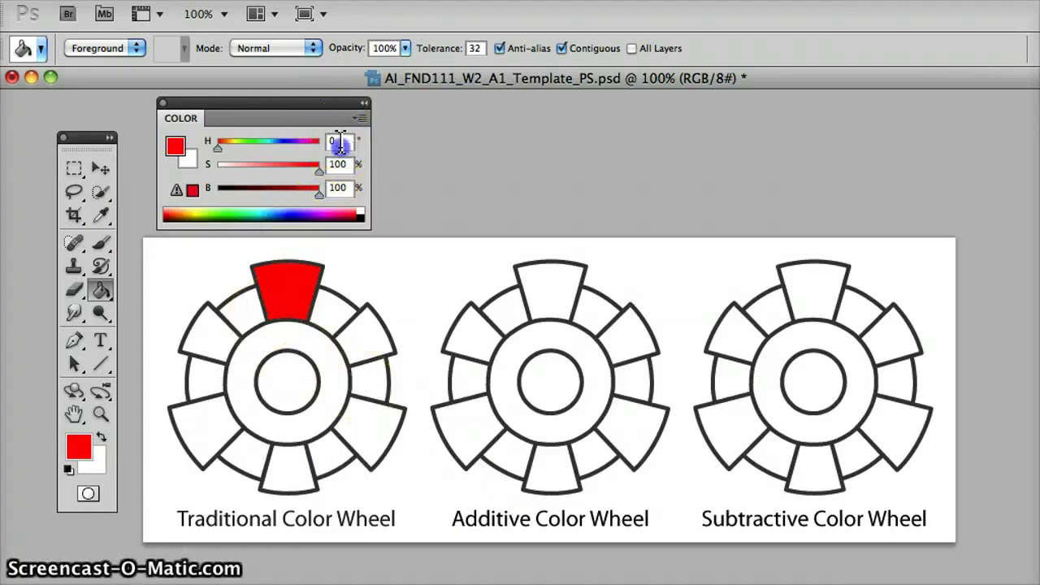
{"action": "type", "text": "60"}
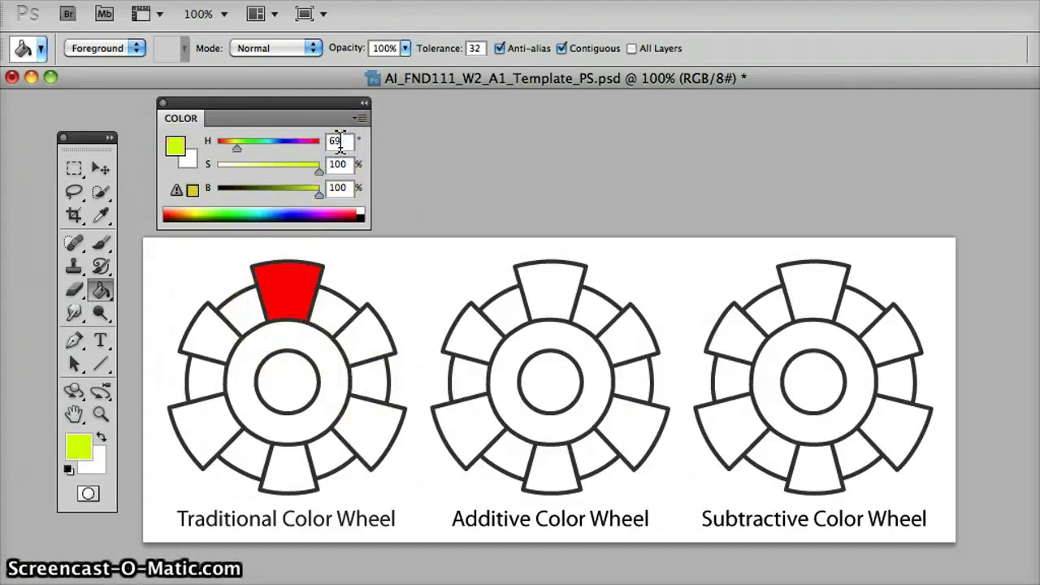
{"action": "left_click", "coordinate": [282, 298]}
{"action": "left_click", "coordinate": [350, 416]}
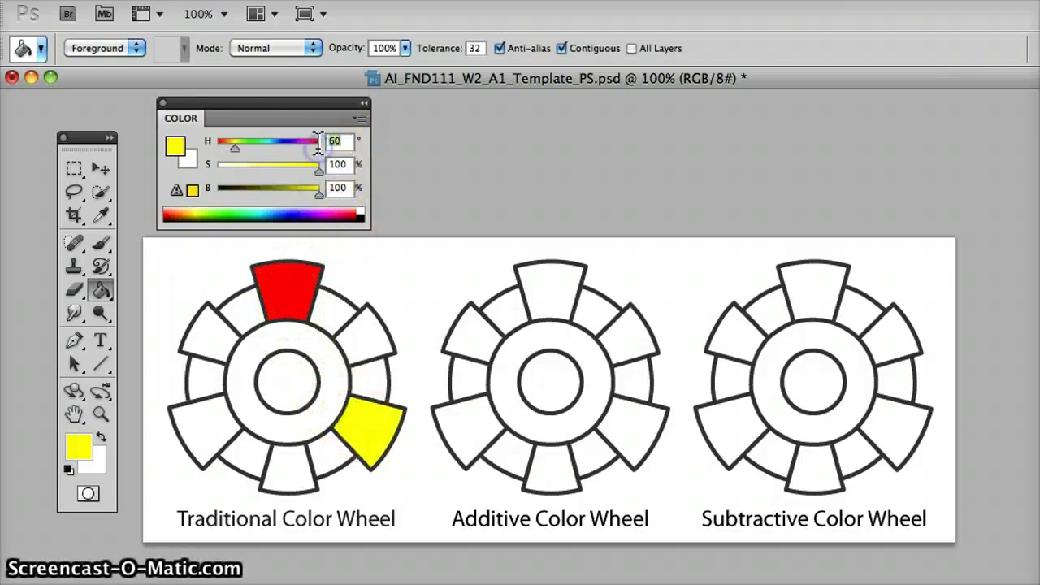
Set the hue to 240 and fill the large lower-left wedge of the Traditional Color Wheel with blue.
{"action": "type", "text": "240"}
{"action": "left_click", "coordinate": [132, 445]}
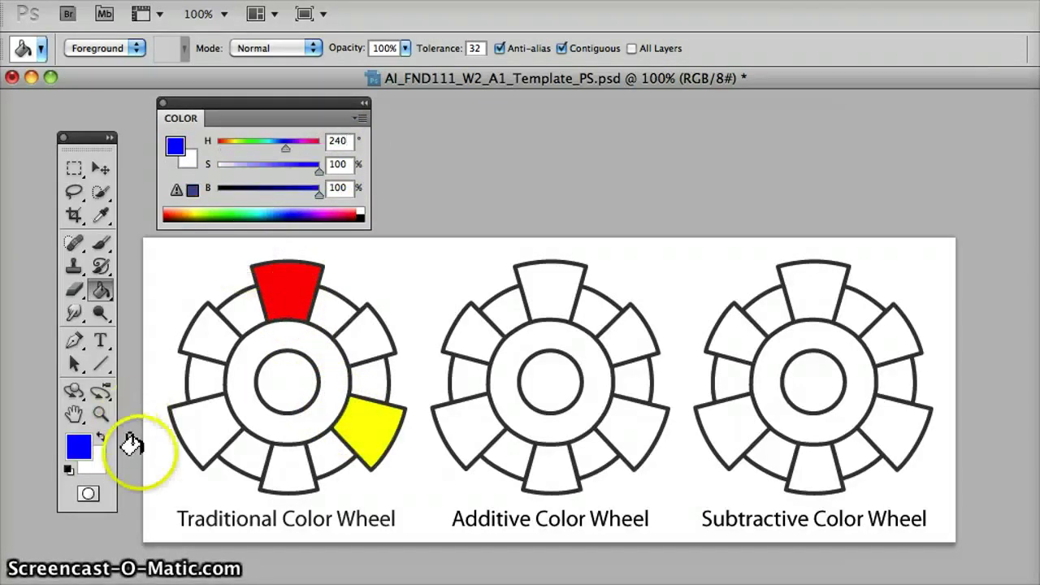
{"action": "left_click", "coordinate": [197, 429]}
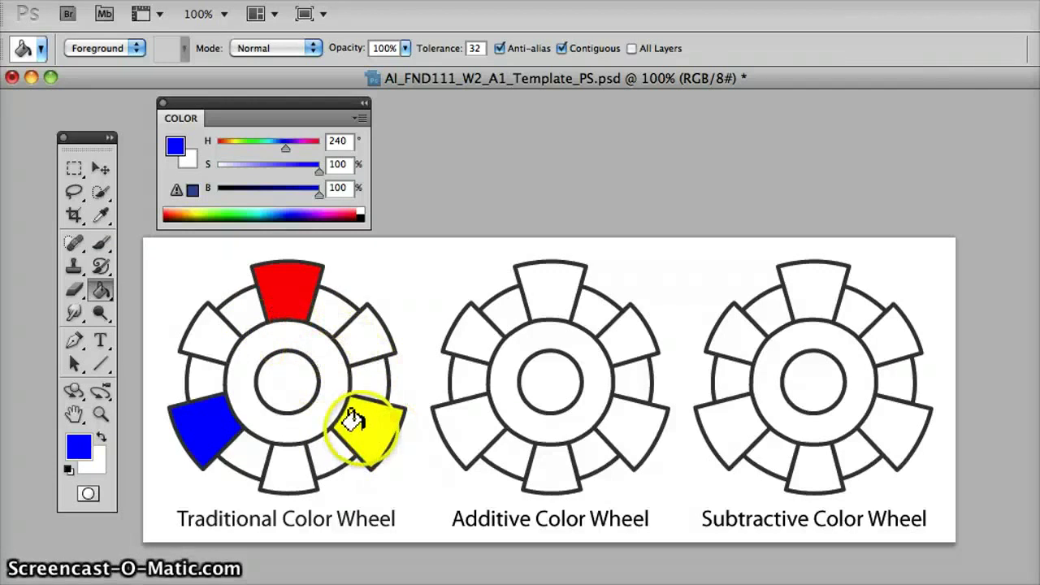
Set the hue to 30 and fill the wedge midway between the red and yellow ones with orange.
{"action": "left_click_drag", "start_coordinate": [349, 141], "coordinate": [311, 144]}
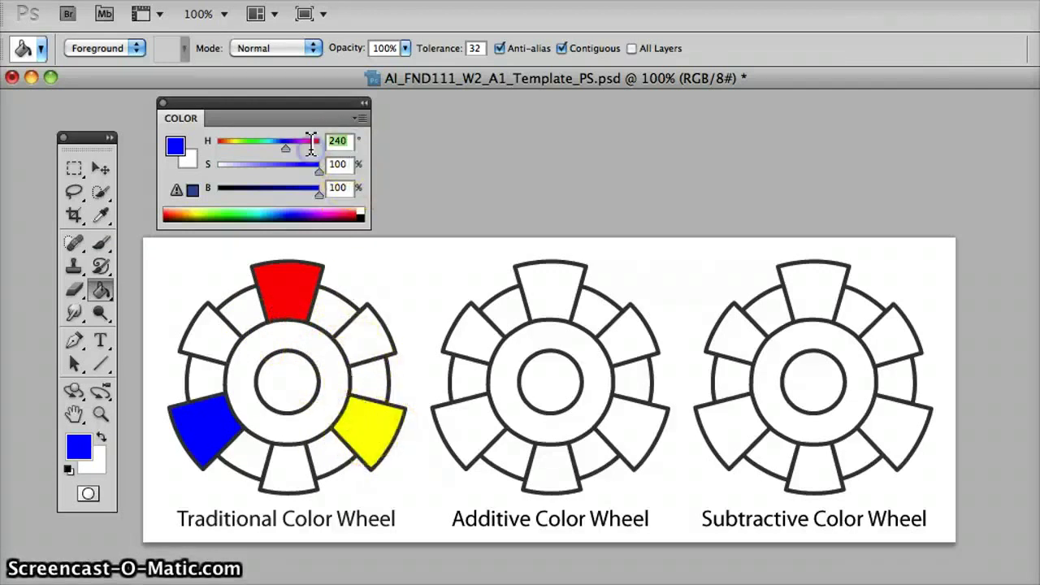
{"action": "type", "text": "30"}
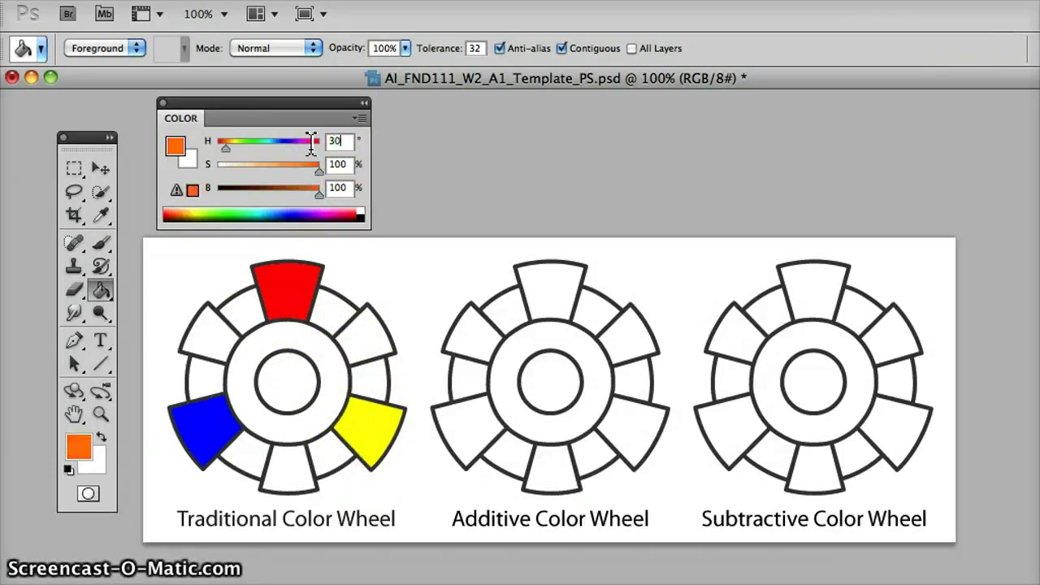
{"action": "left_click", "coordinate": [358, 329]}
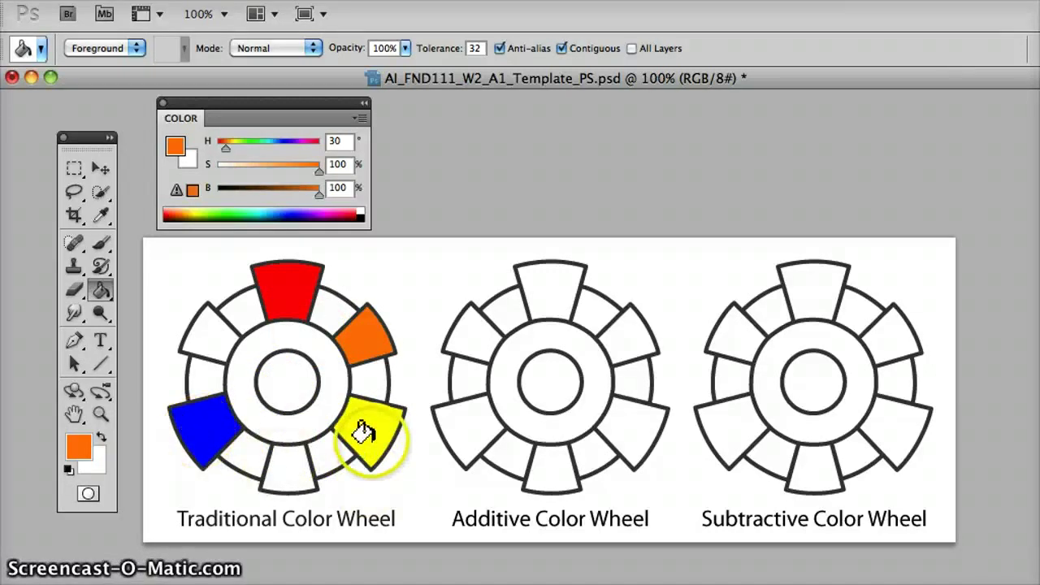
Set the color to hue 120 with brightness 61% and fill the bottom wedge of the Traditional Color Wheel with green.
{"action": "left_click_drag", "start_coordinate": [343, 141], "coordinate": [307, 142]}
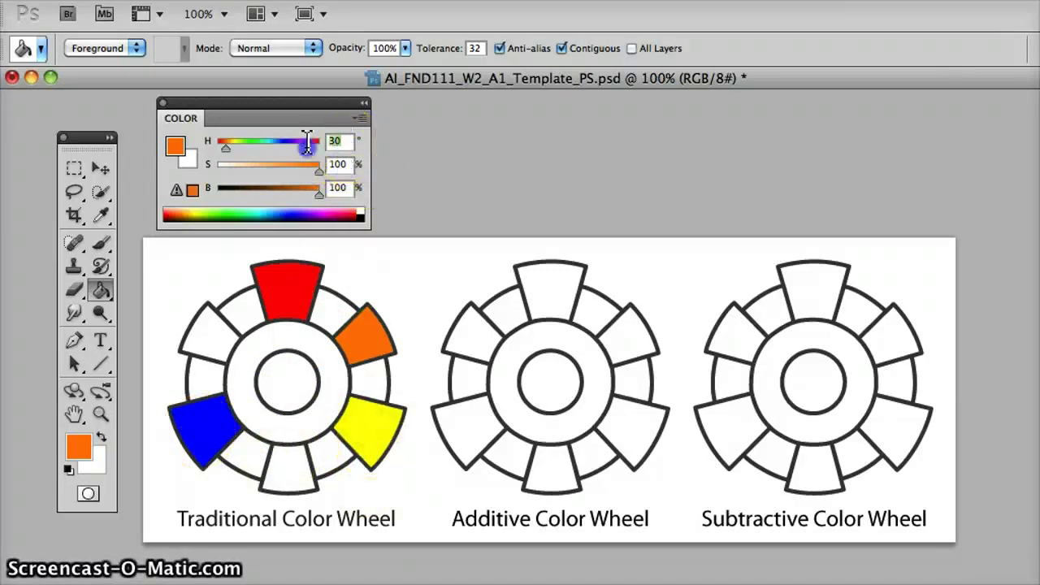
{"action": "type", "text": "120"}
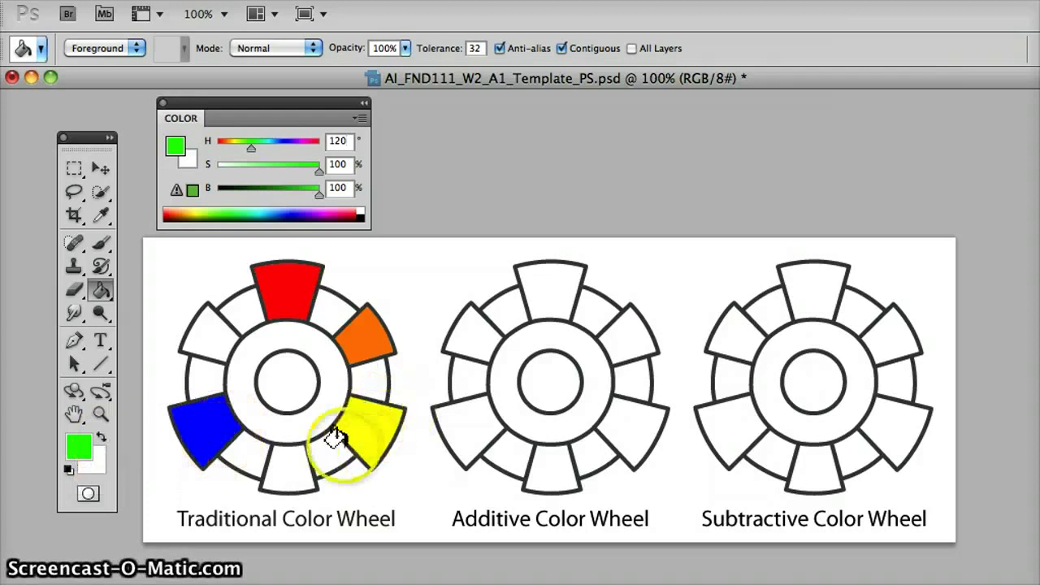
{"action": "left_click_drag", "start_coordinate": [316, 196], "coordinate": [284, 196]}
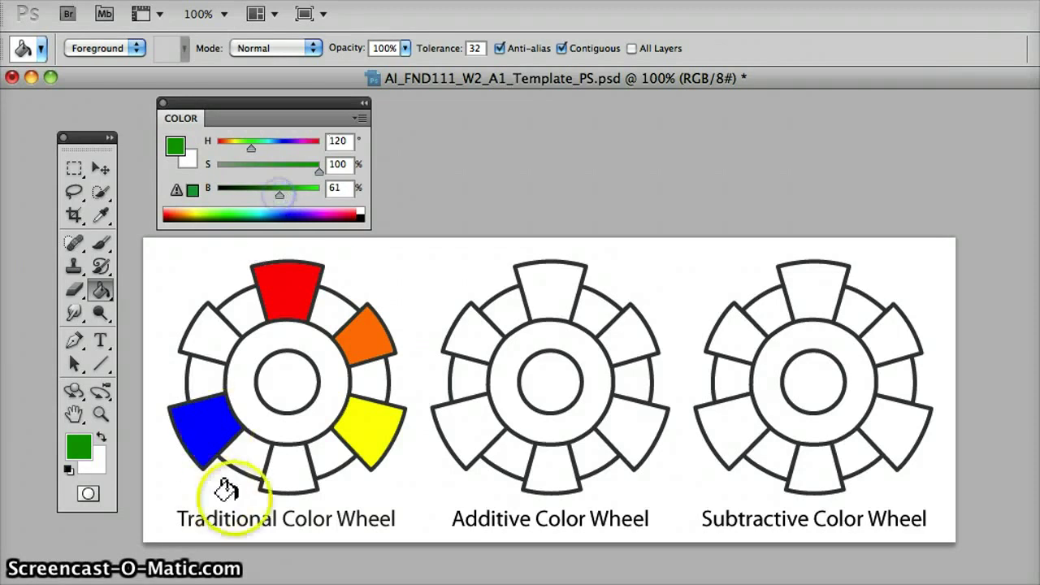
{"action": "left_click", "coordinate": [278, 464]}
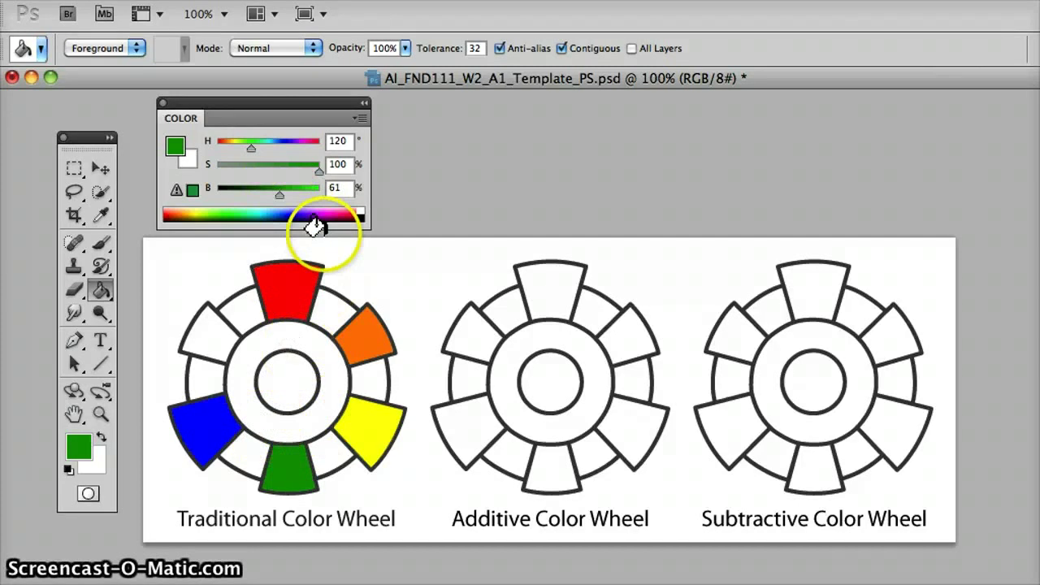
Set the green's brightness to 70% and replace the bottom wedge's fill with this lighter green.
{"action": "left_click_drag", "start_coordinate": [278, 205], "coordinate": [291, 207]}
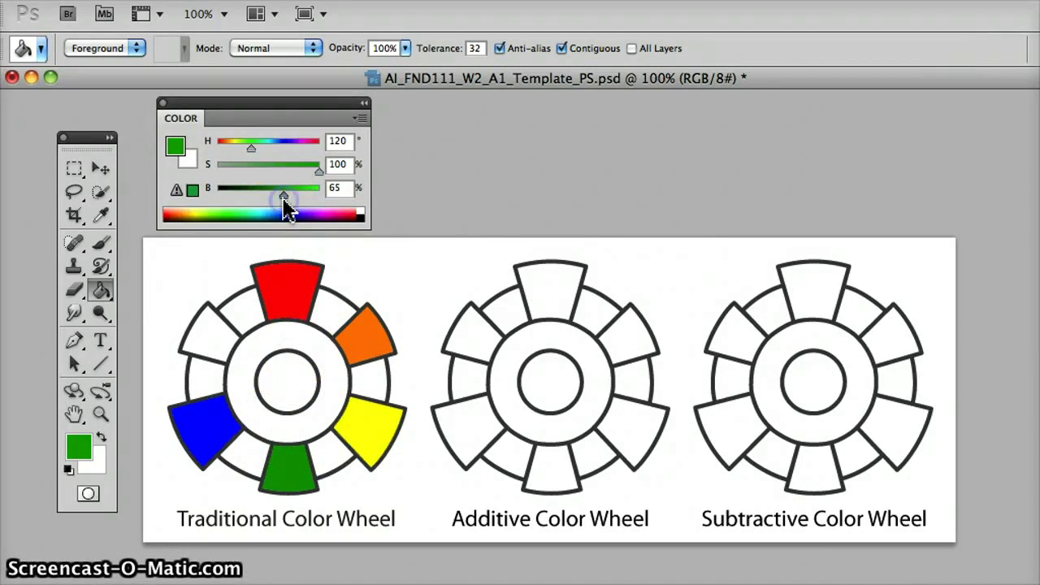
{"action": "double_click", "coordinate": [335, 188]}
{"action": "type", "text": "670"}
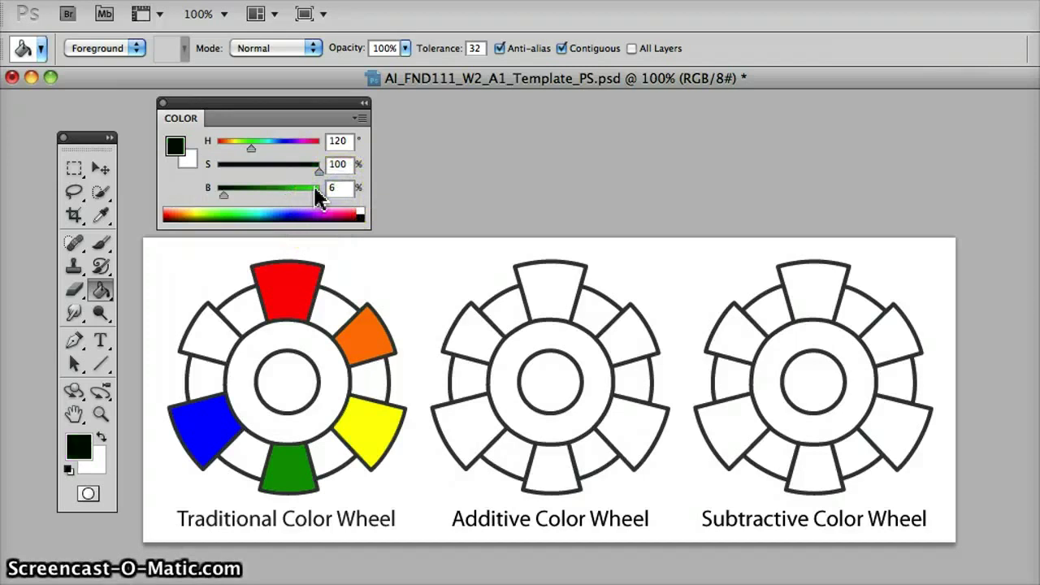
{"action": "double_click", "coordinate": [336, 188]}
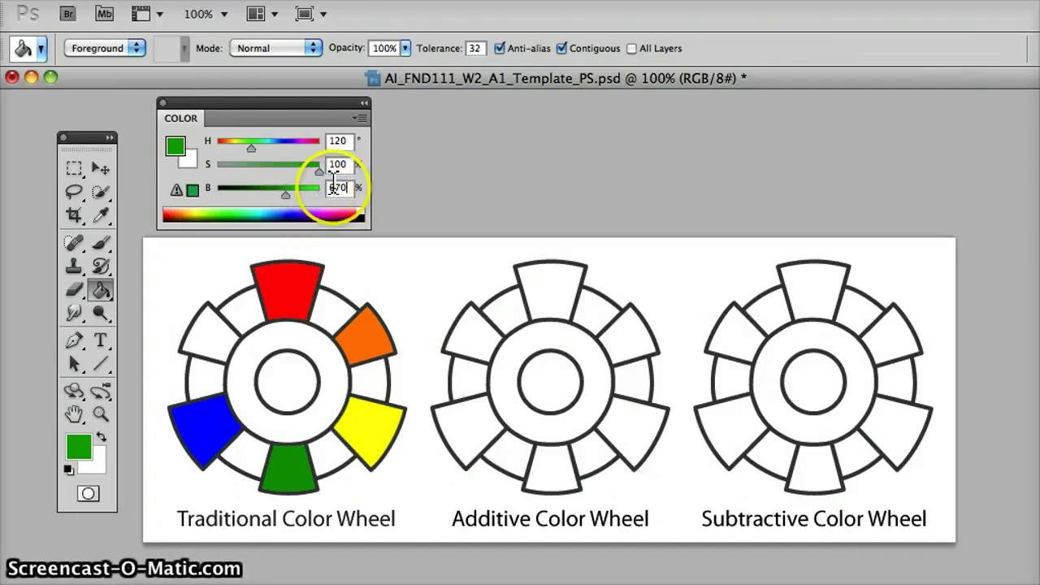
{"action": "type", "text": "70"}
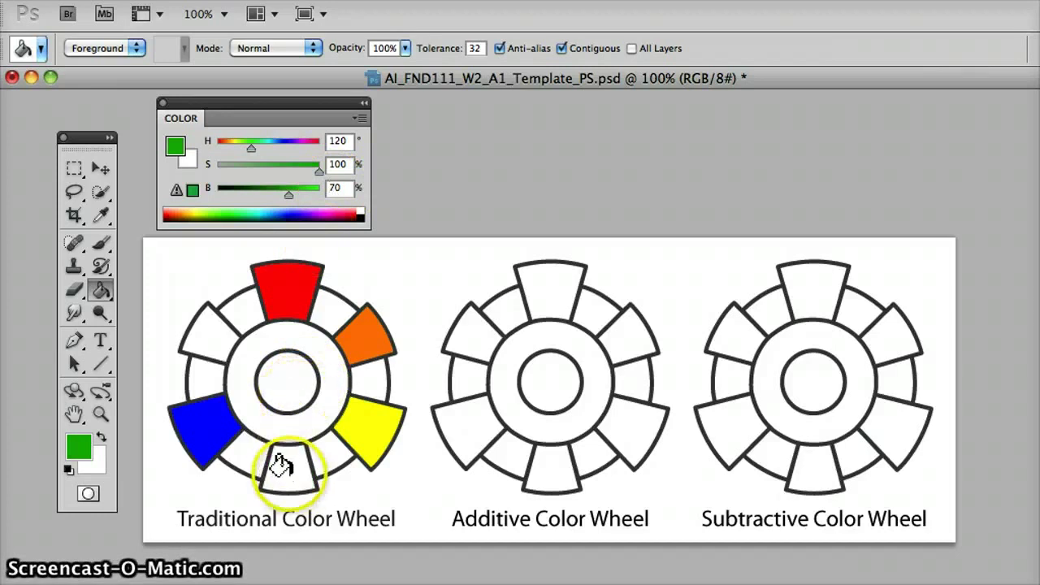
{"action": "left_click", "coordinate": [240, 435]}
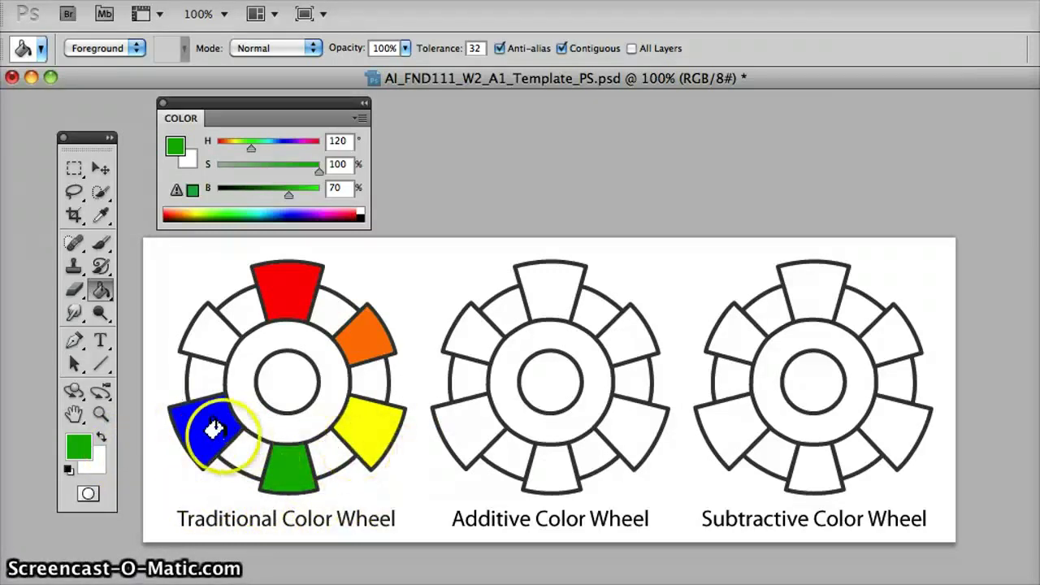
Set the color to hue 270 with 100% saturation and brightness, and fill the wedge between blue and red with purple.
{"action": "left_click", "coordinate": [101, 215]}
{"action": "left_click", "coordinate": [203, 331]}
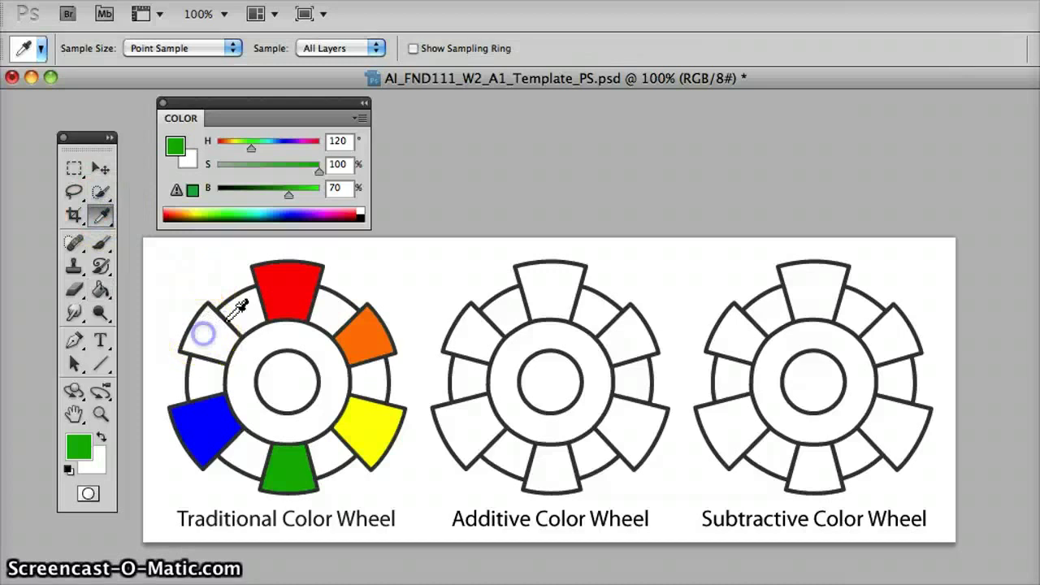
{"action": "left_click", "coordinate": [340, 141]}
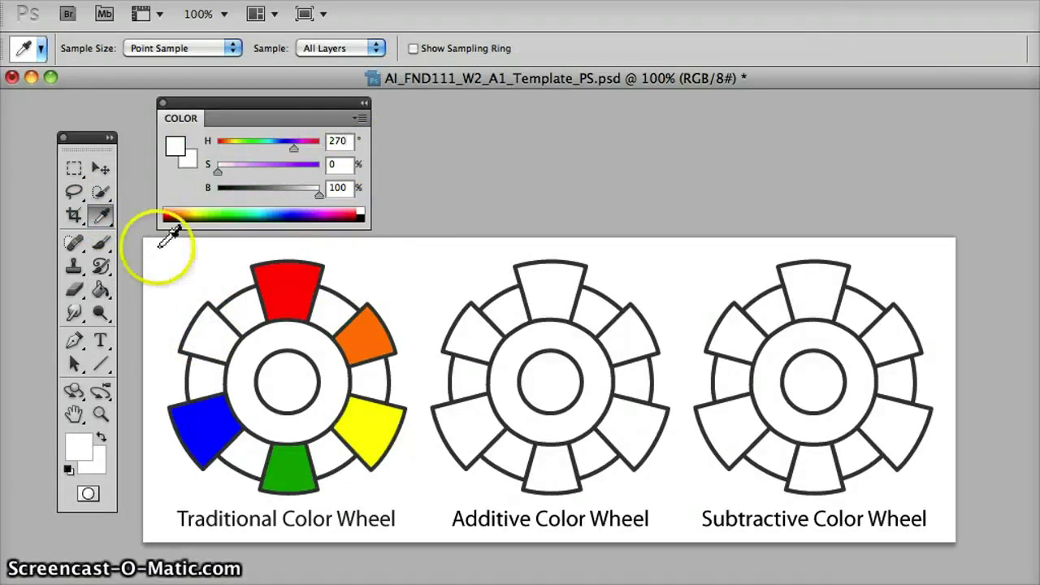
{"action": "left_click", "coordinate": [101, 290]}
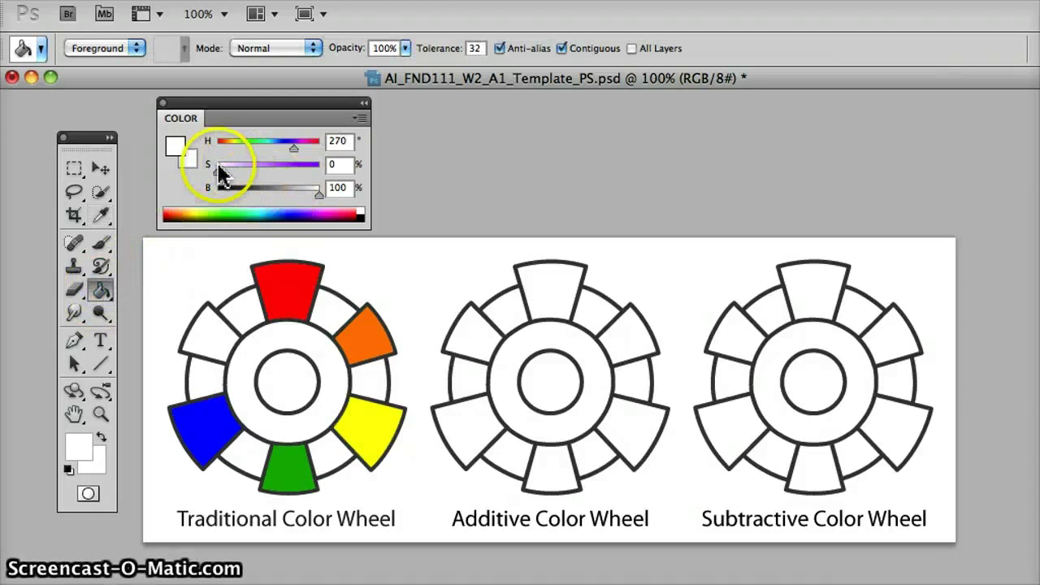
{"action": "left_click_drag", "start_coordinate": [218, 172], "coordinate": [319, 166]}
{"action": "left_click", "coordinate": [202, 331]}
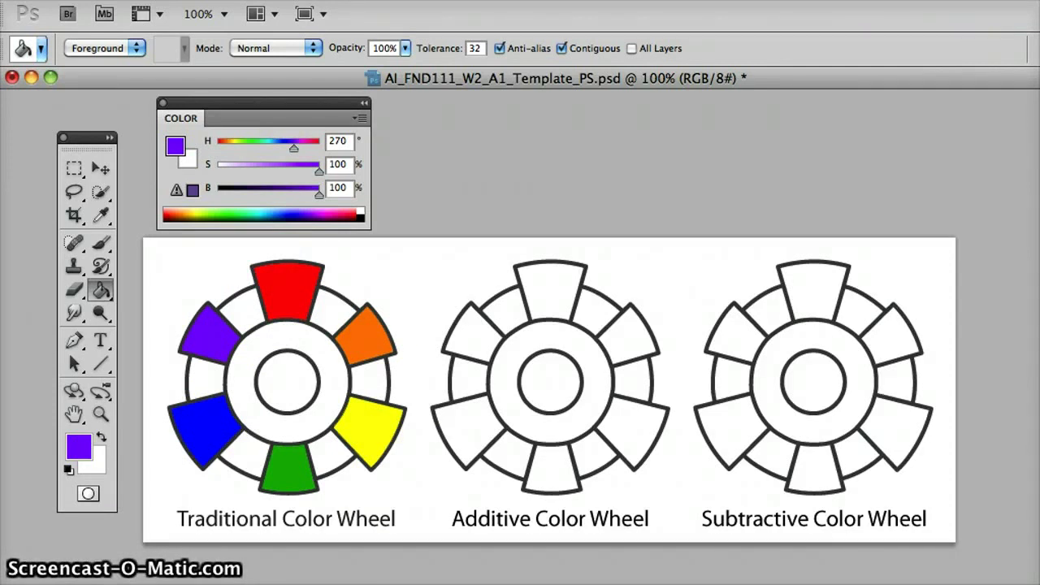
Sample the orange wedge's color, set the hue to 15, and fill the small segment between red and orange.
{"action": "left_click", "coordinate": [101, 215]}
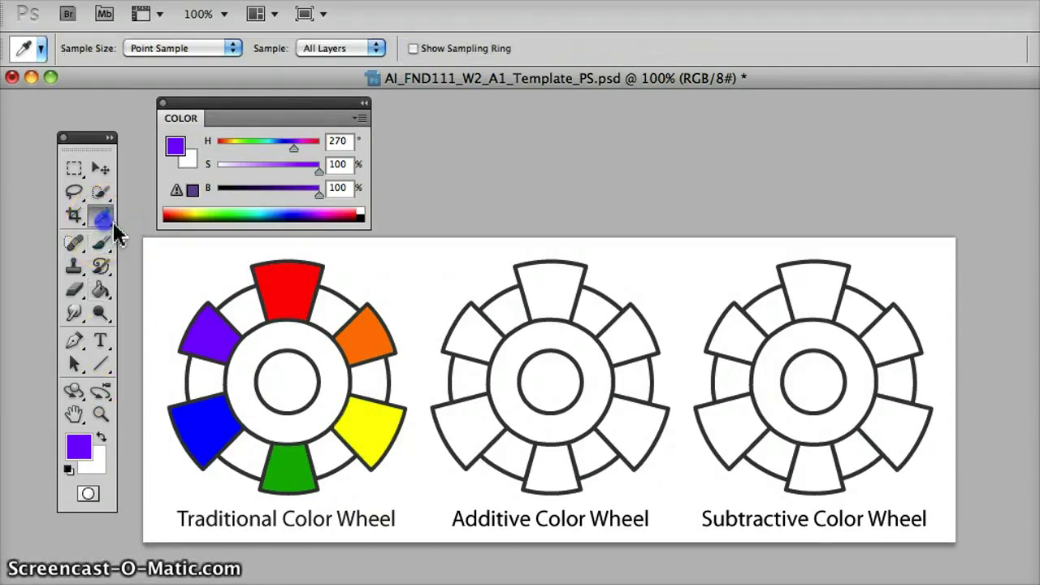
{"action": "left_click", "coordinate": [299, 286]}
{"action": "left_click", "coordinate": [348, 334]}
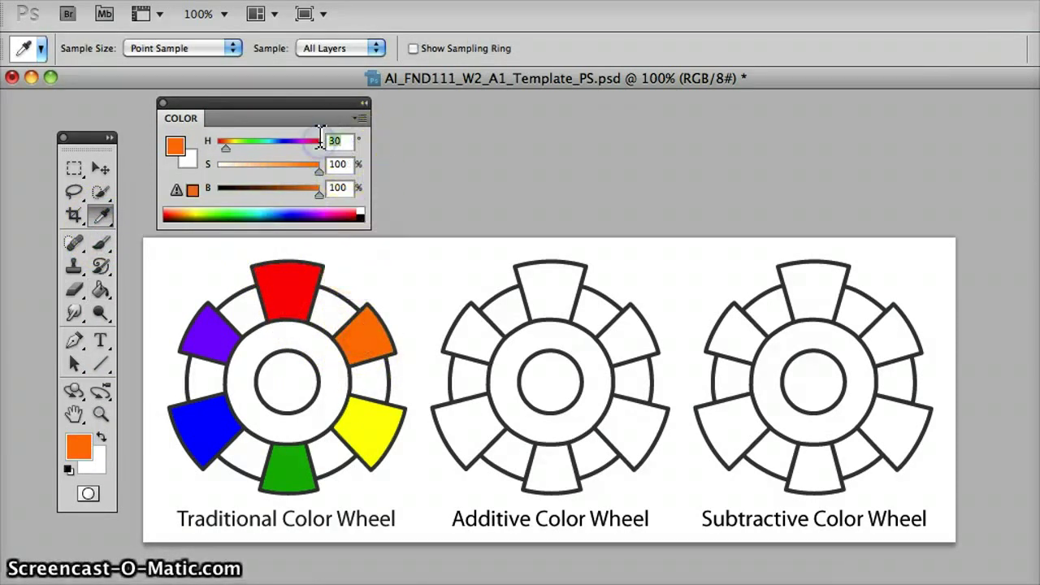
{"action": "type", "text": "15"}
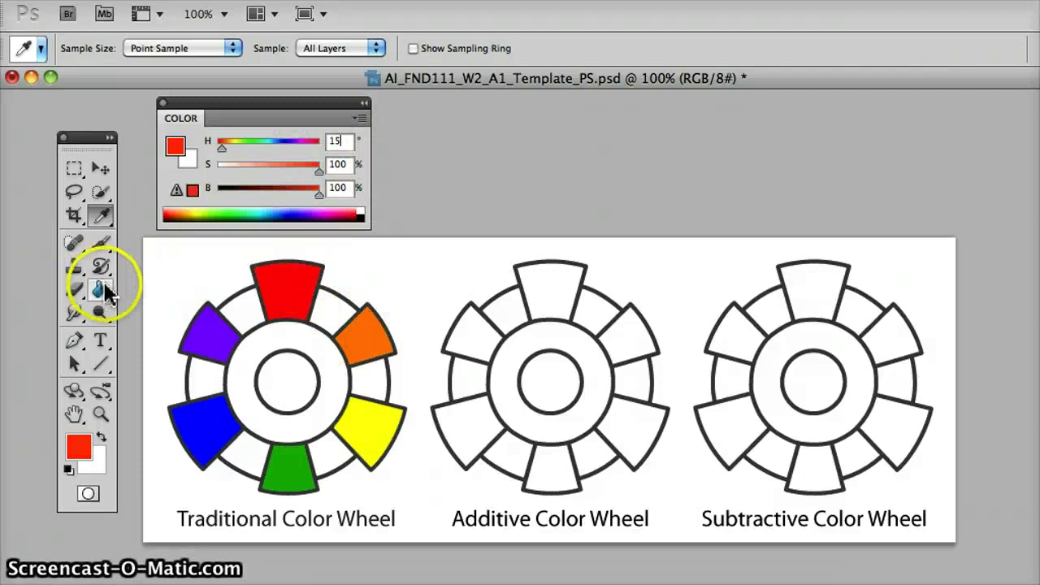
{"action": "left_click", "coordinate": [99, 290]}
{"action": "left_click", "coordinate": [319, 299]}
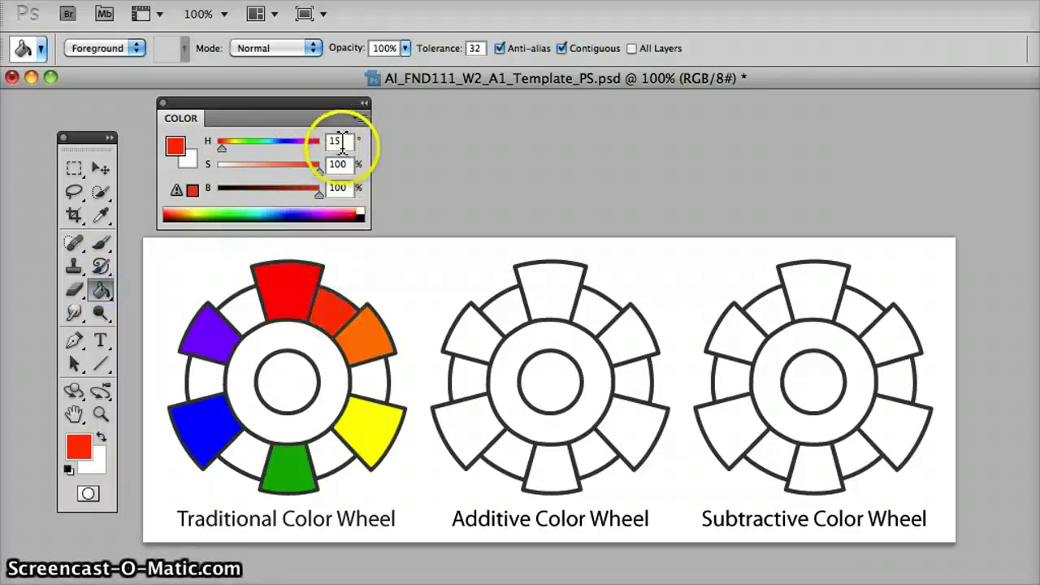
Set the hue to 45 and fill the small segment between the orange and yellow wedges with yellow-orange.
{"action": "double_click", "coordinate": [342, 143]}
{"action": "type", "text": "45"}
{"action": "key", "text": "Return"}
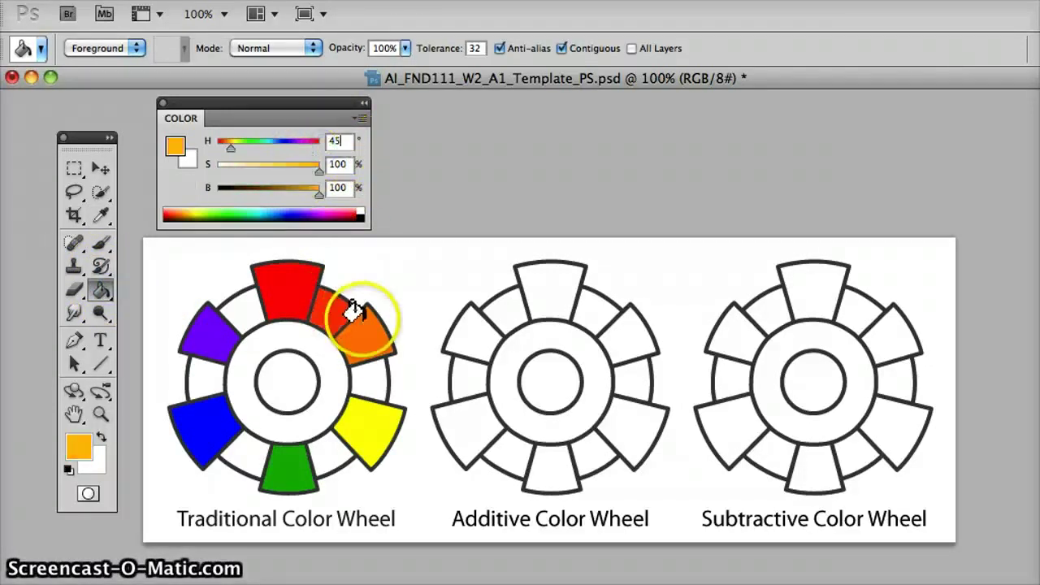
{"action": "left_click", "coordinate": [353, 377]}
Set the hue to 90 and fill the small segment between the yellow and green wedges with yellow-green.
{"action": "left_click_drag", "start_coordinate": [349, 142], "coordinate": [307, 142]}
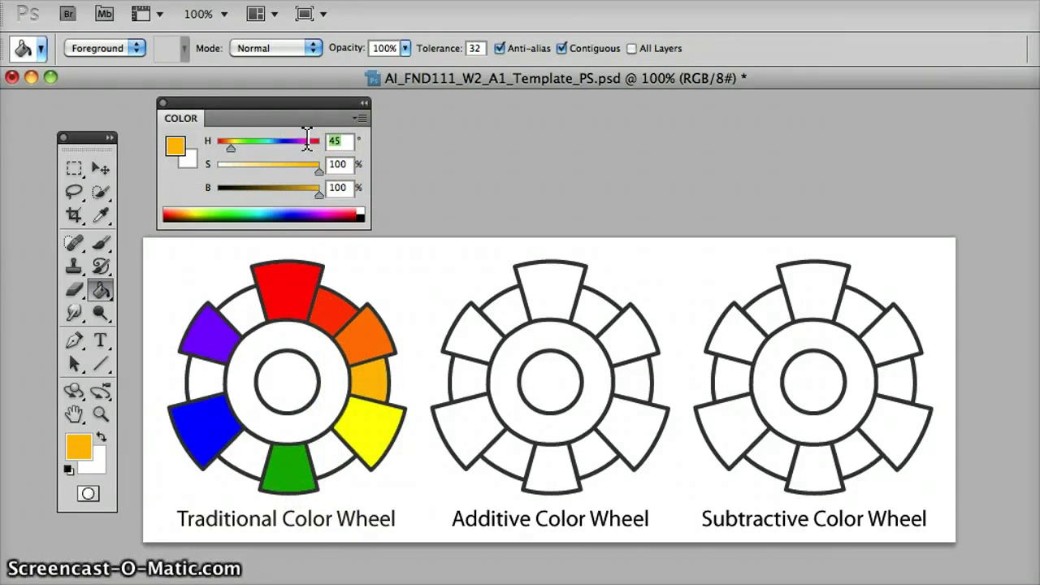
{"action": "left_click", "coordinate": [198, 448]}
{"action": "left_click", "coordinate": [301, 442]}
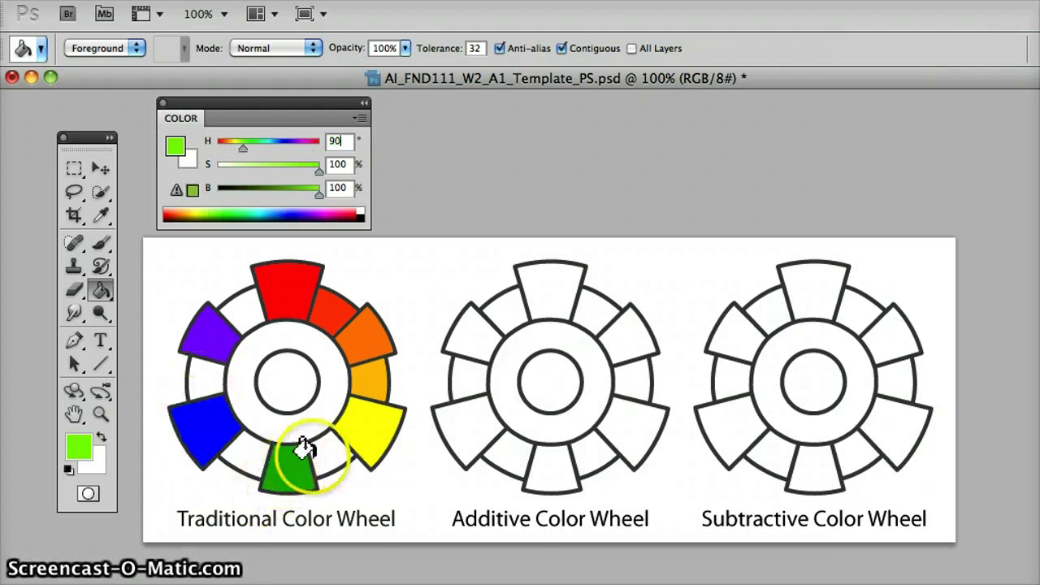
{"action": "left_click", "coordinate": [296, 483]}
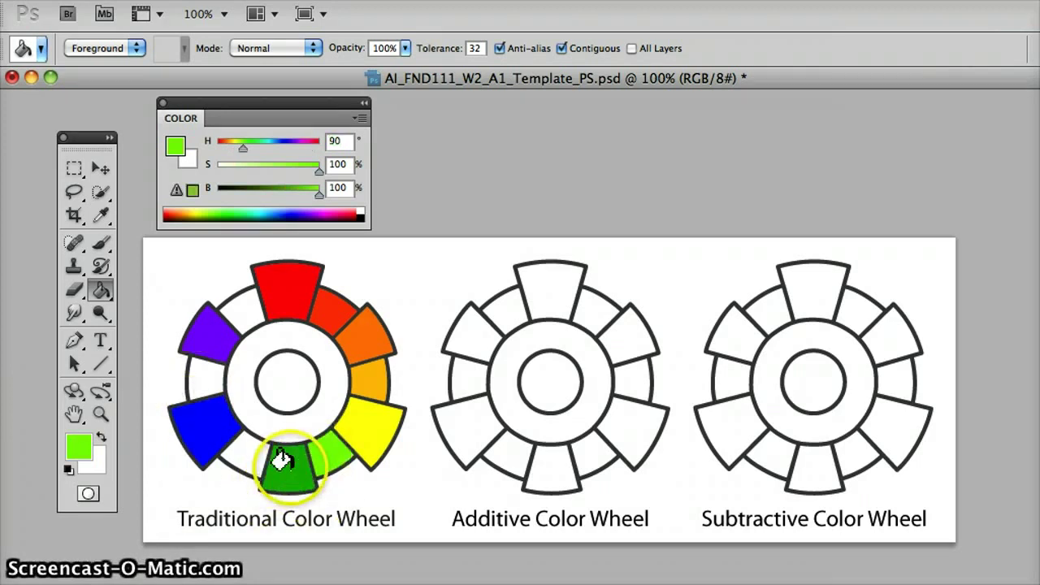
Lower the yellow-green's brightness to 86% and replace the fill of the segment between the yellow and green wedges.
{"action": "left_click", "coordinate": [348, 453]}
{"action": "left_click", "coordinate": [307, 436]}
{"action": "left_click", "coordinate": [341, 142]}
{"action": "left_click", "coordinate": [309, 195]}
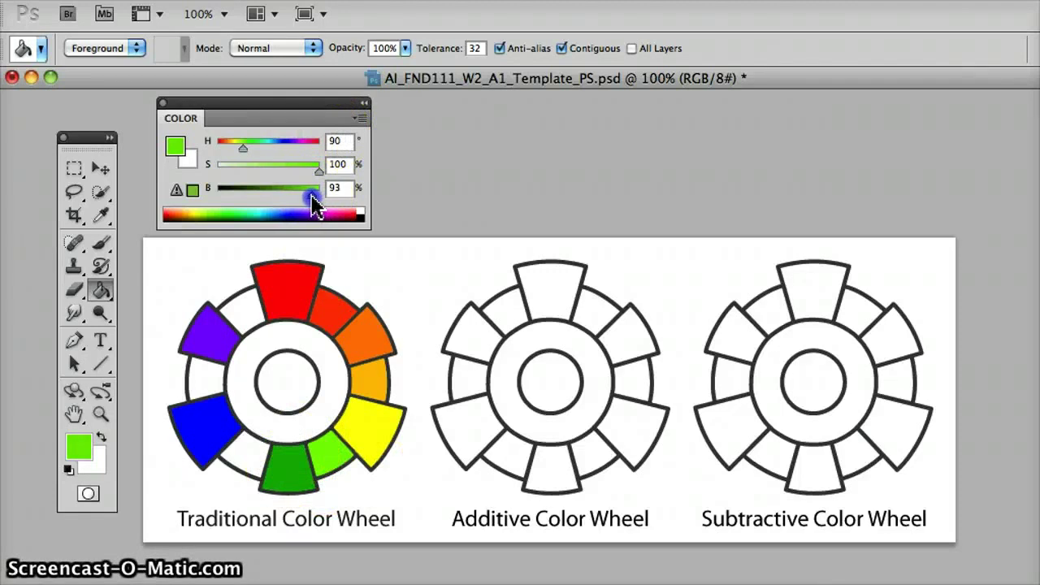
{"action": "left_click_drag", "start_coordinate": [306, 197], "coordinate": [301, 195]}
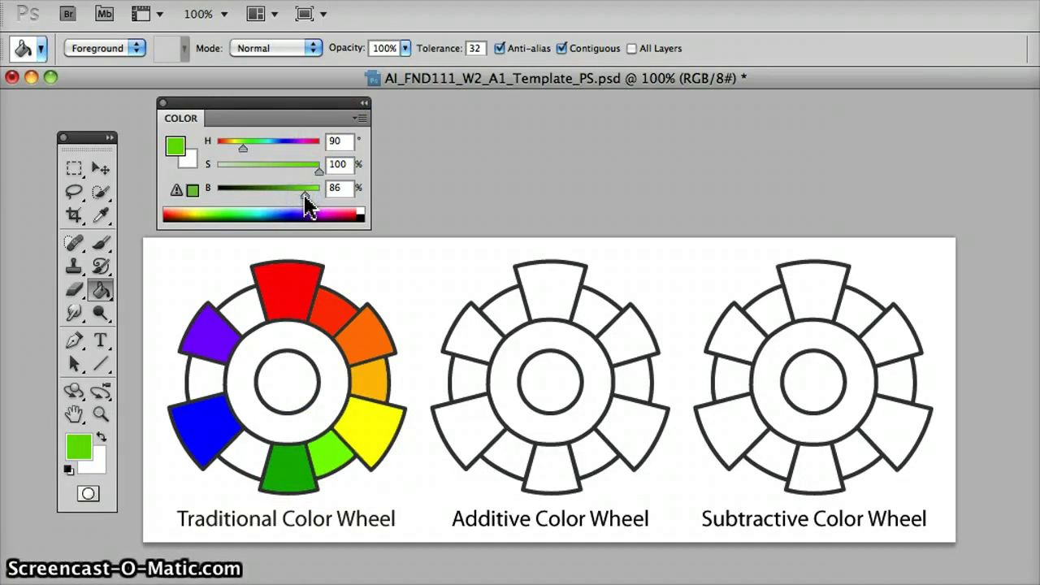
{"action": "left_click", "coordinate": [323, 435]}
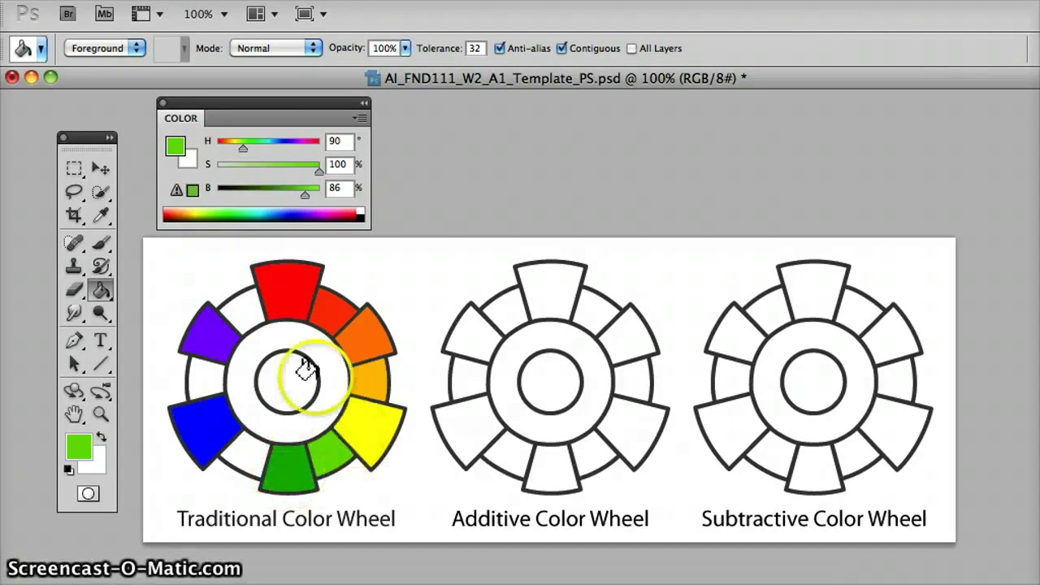
Fill the small segment between the green and blue wedges with teal, using hue 180, 100% saturation and 61% brightness.
{"action": "double_click", "coordinate": [324, 140]}
{"action": "type", "text": "180"}
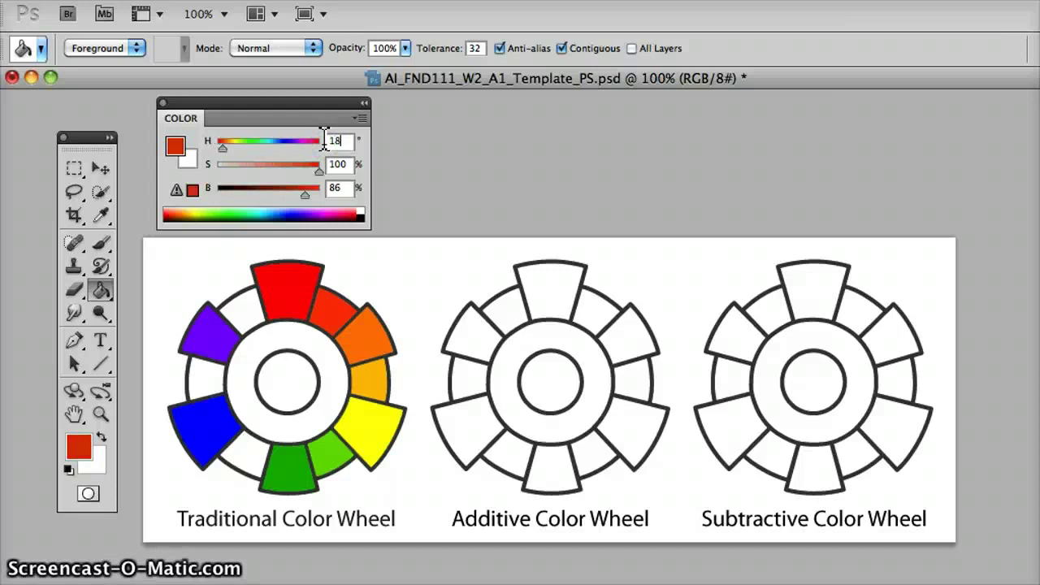
{"action": "left_click", "coordinate": [275, 198]}
{"action": "left_click_drag", "start_coordinate": [305, 196], "coordinate": [319, 198]}
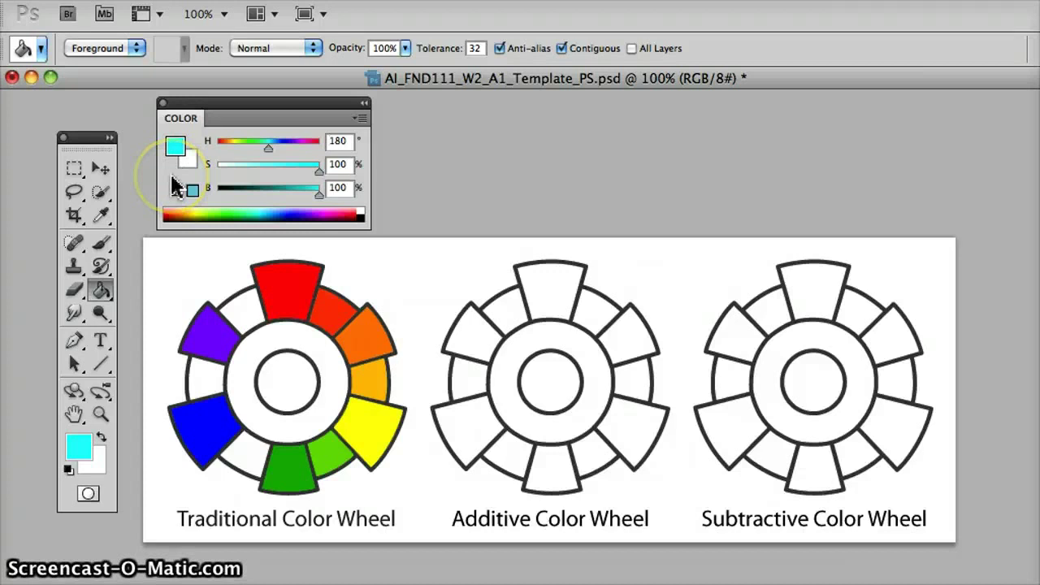
{"action": "left_click_drag", "start_coordinate": [318, 199], "coordinate": [302, 204]}
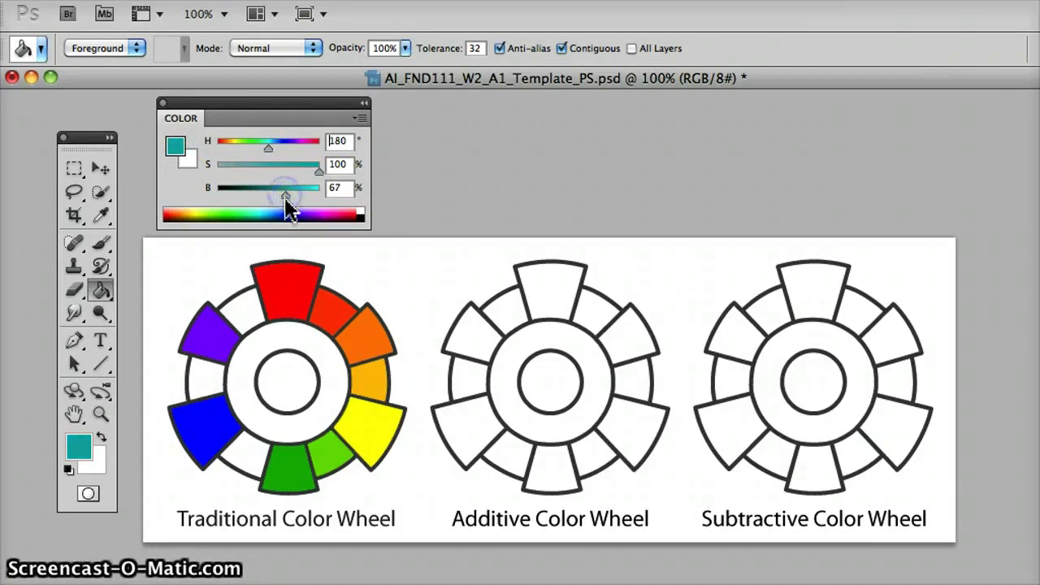
{"action": "left_click", "coordinate": [236, 459]}
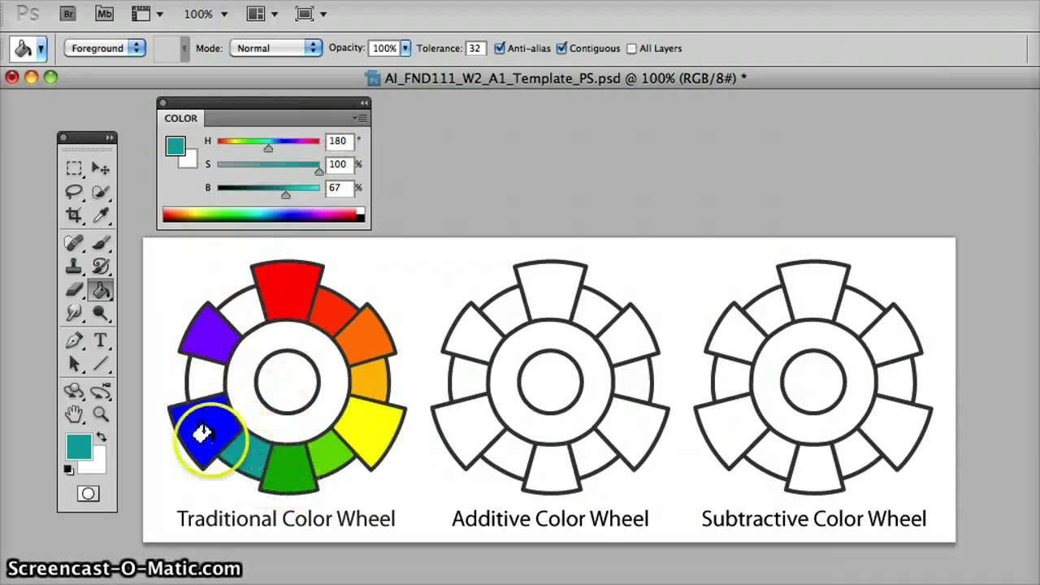
{"action": "left_click_drag", "start_coordinate": [285, 194], "coordinate": [280, 195]}
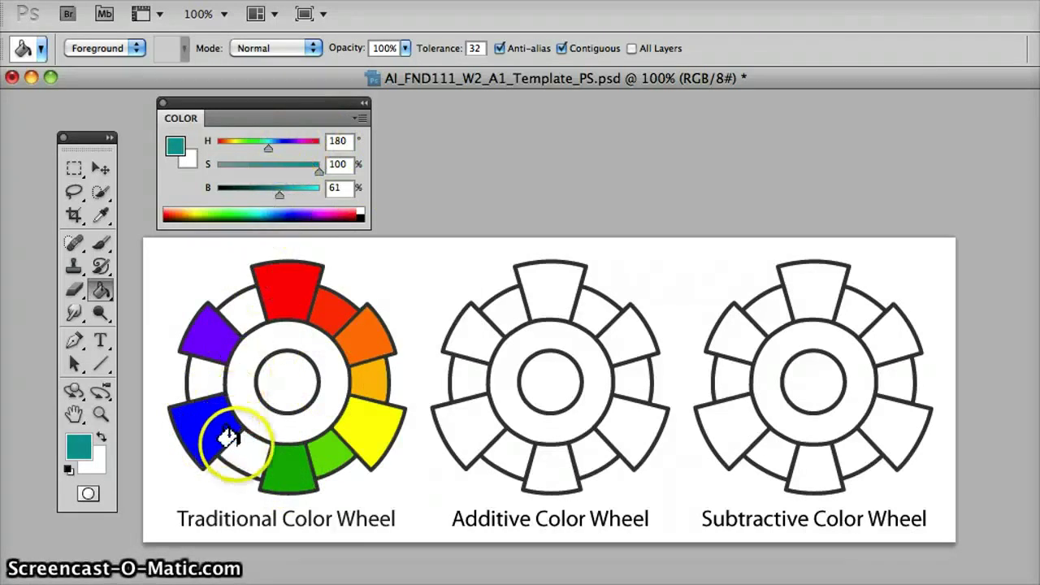
{"action": "left_click", "coordinate": [230, 436]}
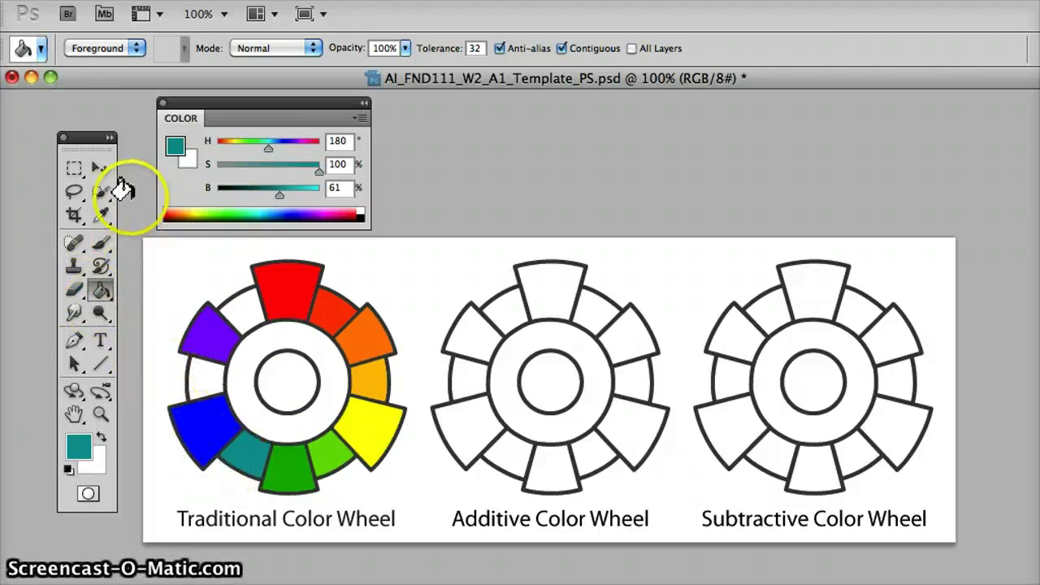
Set the hue to 255 and fill the small segment between the blue and purple wedges with the Paint Bucket.
{"action": "left_click", "coordinate": [102, 217]}
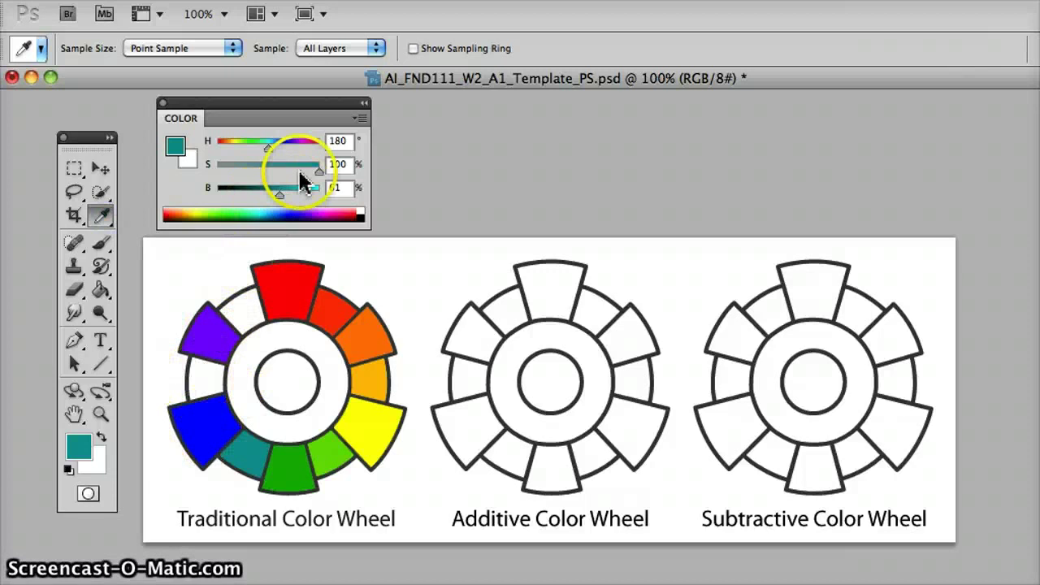
{"action": "left_click_drag", "start_coordinate": [347, 143], "coordinate": [324, 143]}
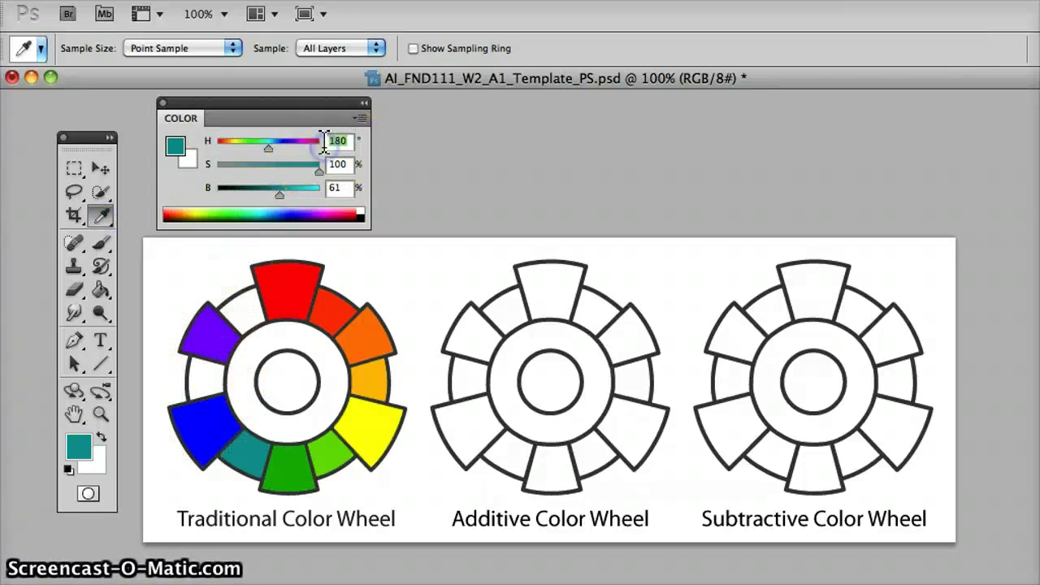
{"action": "type", "text": "255"}
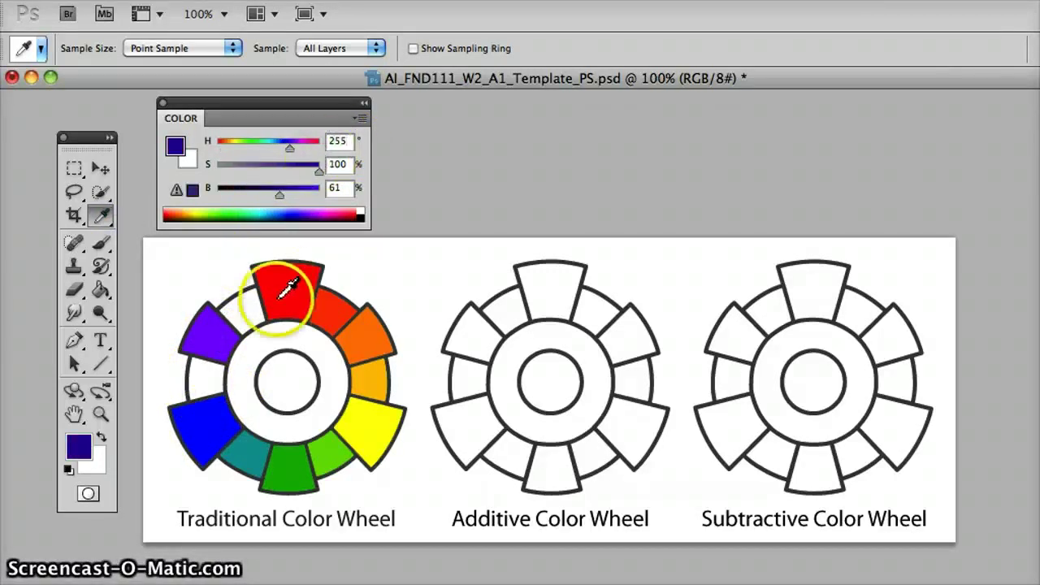
{"action": "left_click", "coordinate": [100, 290]}
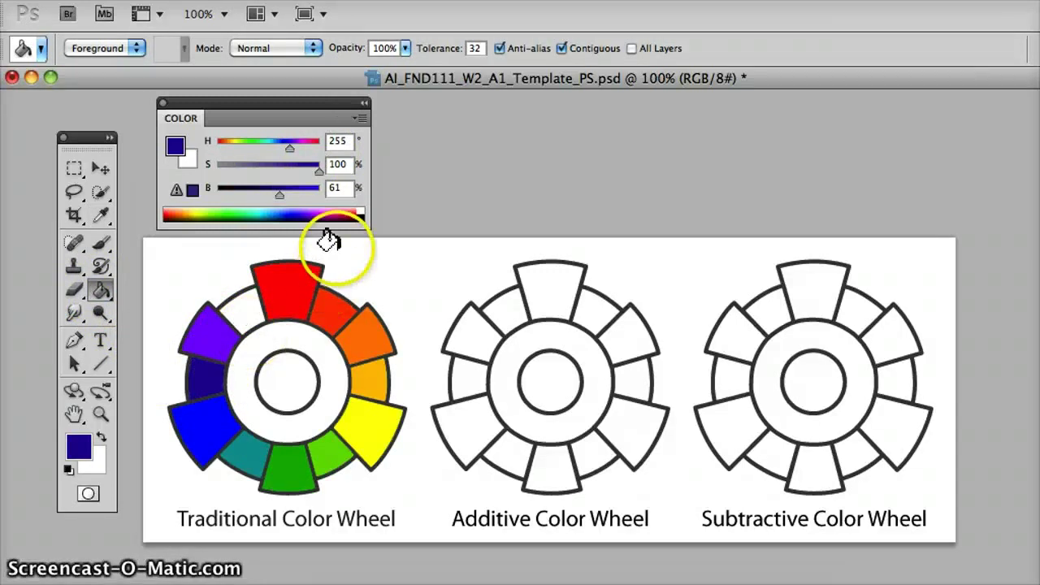
Undo the dark blue-violet fill, raise the brightness to 100%, and refill the segment between the blue and purple wedges.
{"action": "key", "text": "super+z"}
{"action": "left_click_drag", "start_coordinate": [279, 196], "coordinate": [365, 221]}
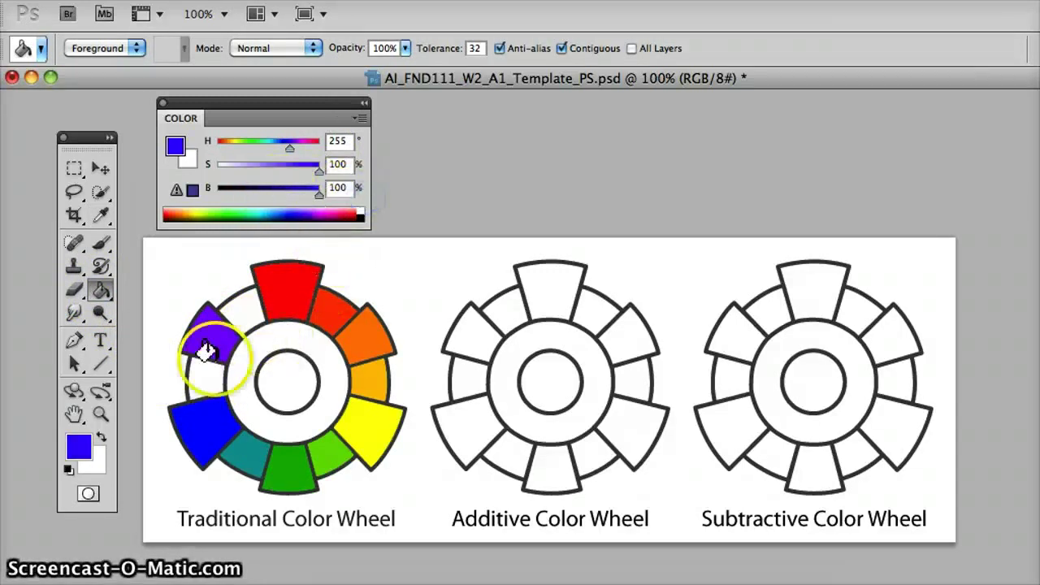
{"action": "left_click", "coordinate": [203, 361]}
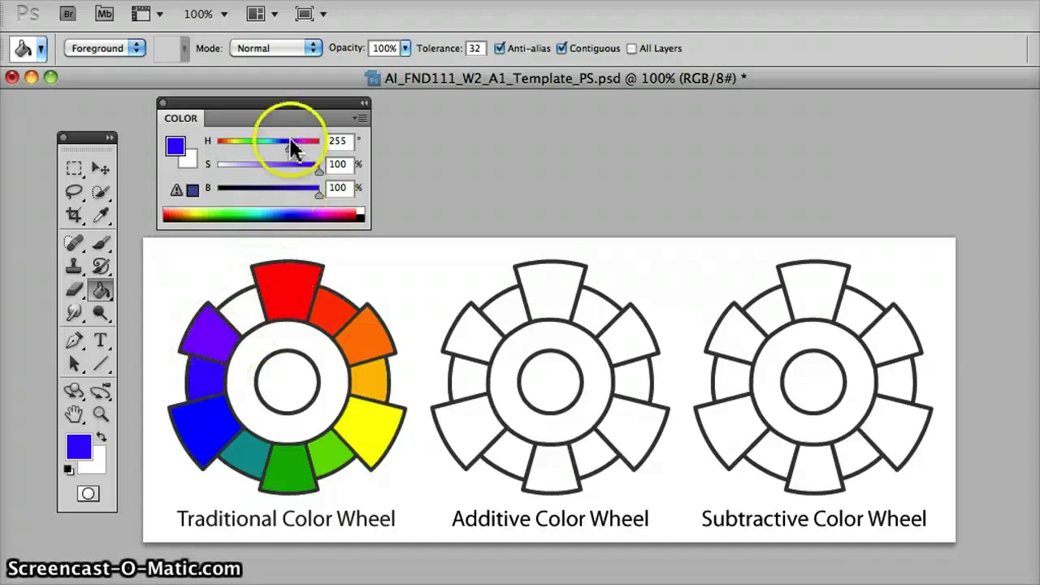
Try a hue of 330 for the small segment between the purple and red wedges.
{"action": "left_click_drag", "start_coordinate": [294, 148], "coordinate": [311, 149]}
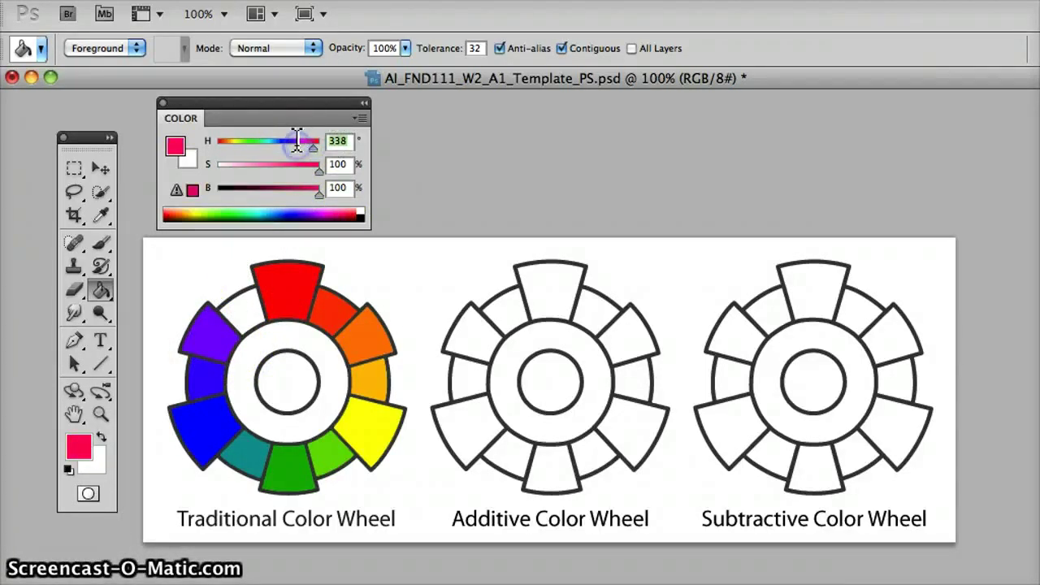
{"action": "type", "text": "300"}
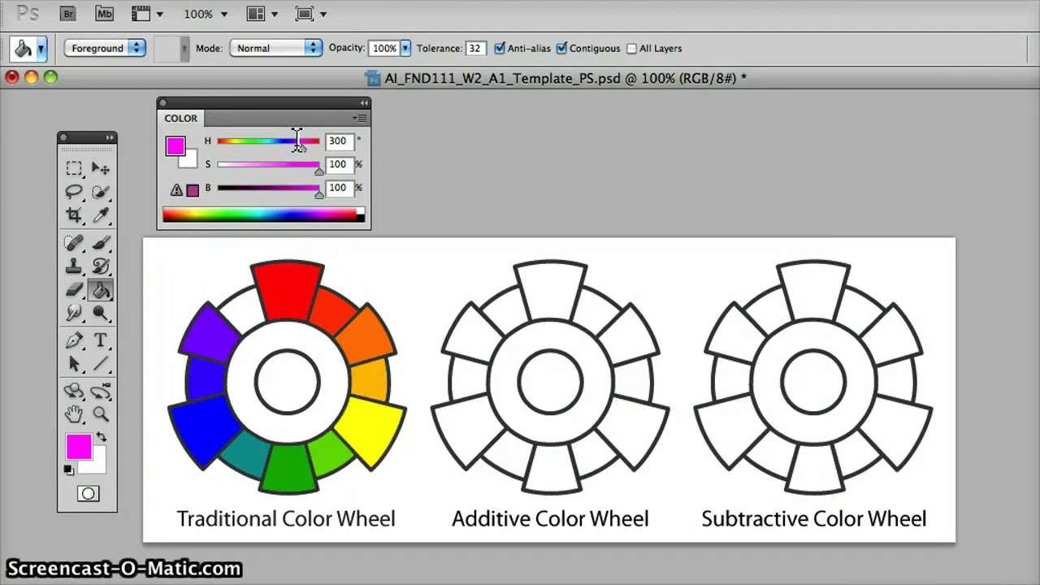
{"action": "key", "text": "BackSpace"}
{"action": "key", "text": "BackSpace"}
{"action": "type", "text": "33"}
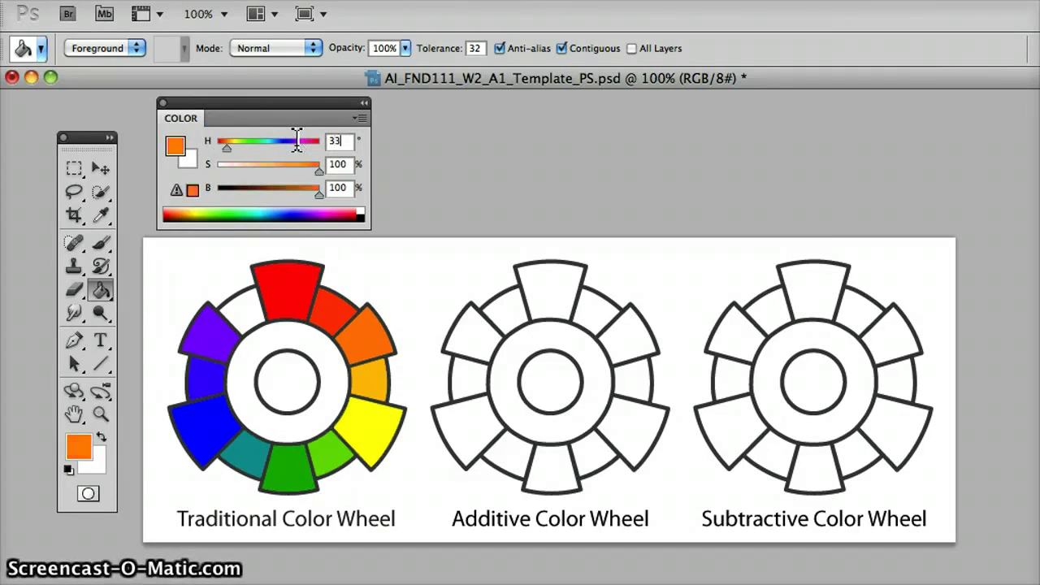
{"action": "type", "text": "0"}
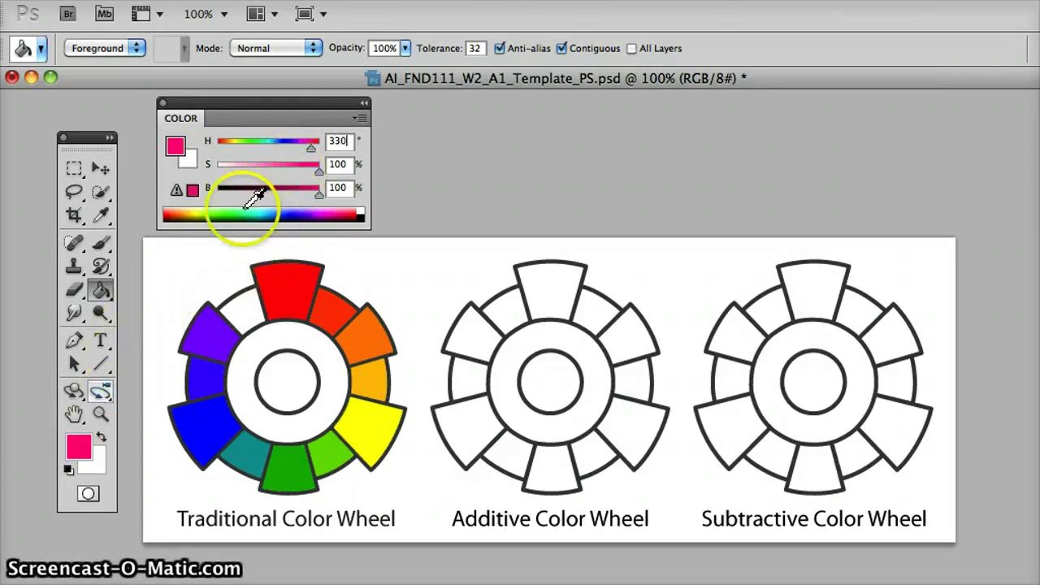
Set the color to hue 302 with 72% brightness and fill the small segment between the purple and red wedges with red-violet.
{"action": "mouse_move", "coordinate": [297, 197]}
{"action": "left_mouse_down"}
{"action": "mouse_move", "coordinate": [323, 204]}
{"action": "mouse_move", "coordinate": [293, 203]}
{"action": "left_mouse_up"}
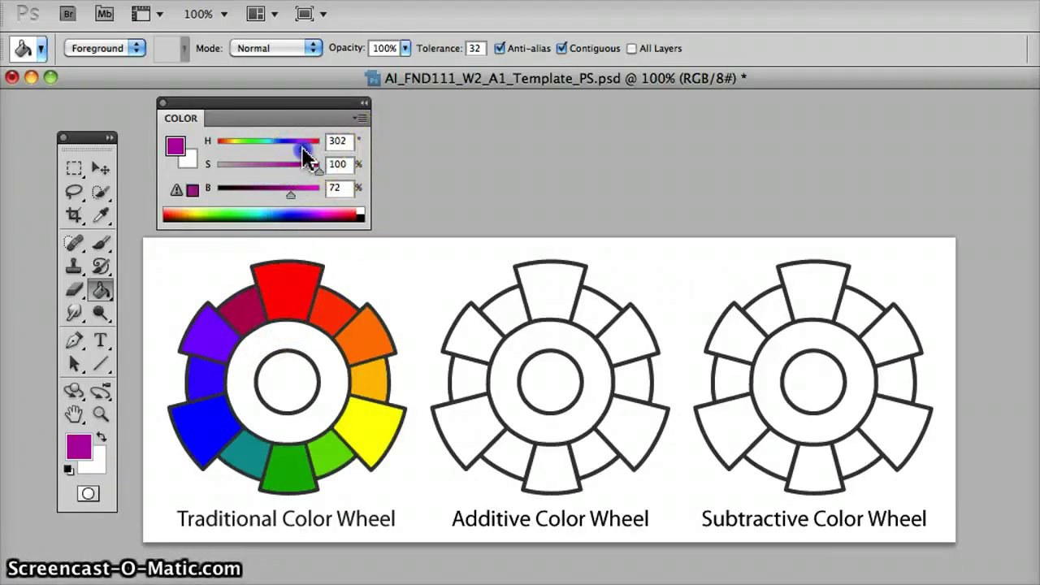
{"action": "left_click", "coordinate": [244, 294]}
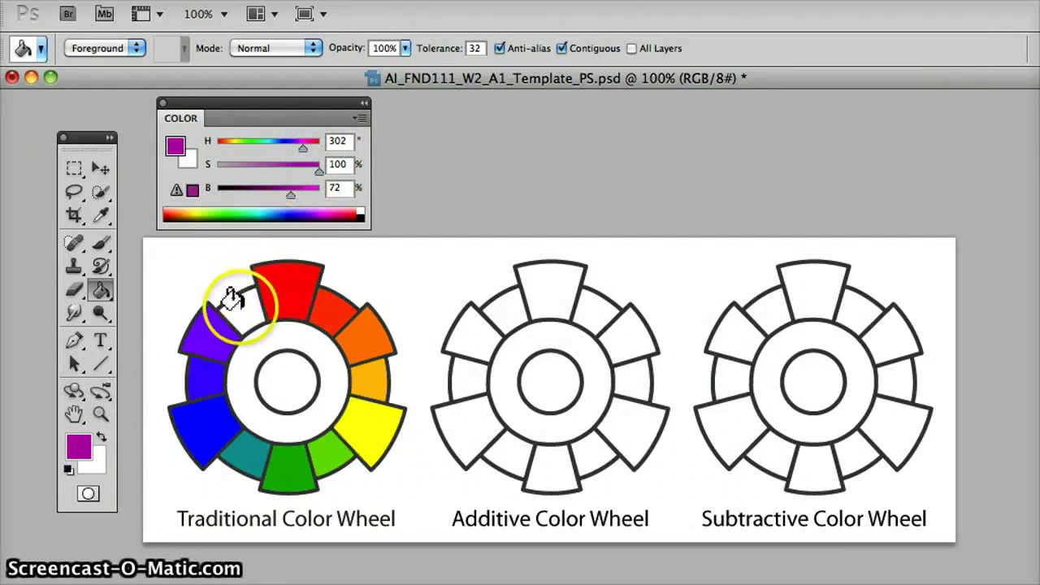
{"action": "left_click", "coordinate": [520, 182]}
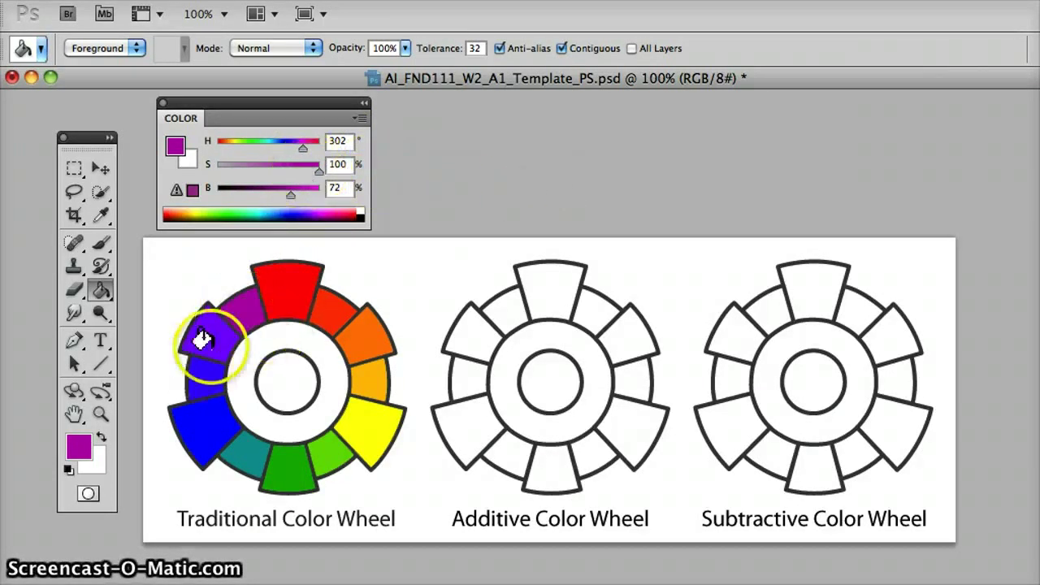
Set the color to hue 0 with 100% brightness and fill the top wedge of the Additive Color Wheel with red.
{"action": "left_click", "coordinate": [290, 197]}
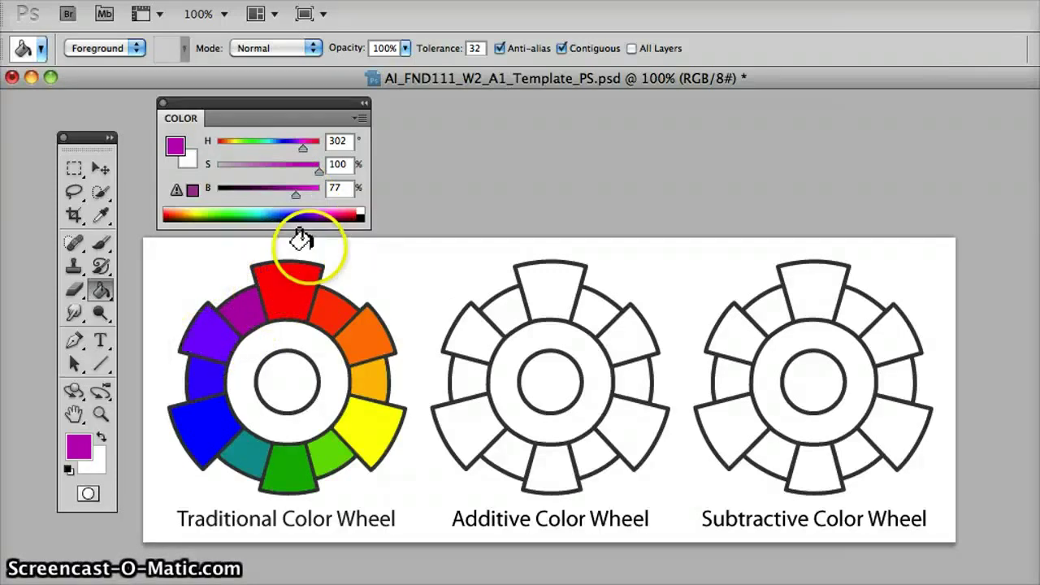
{"action": "left_click", "coordinate": [102, 215]}
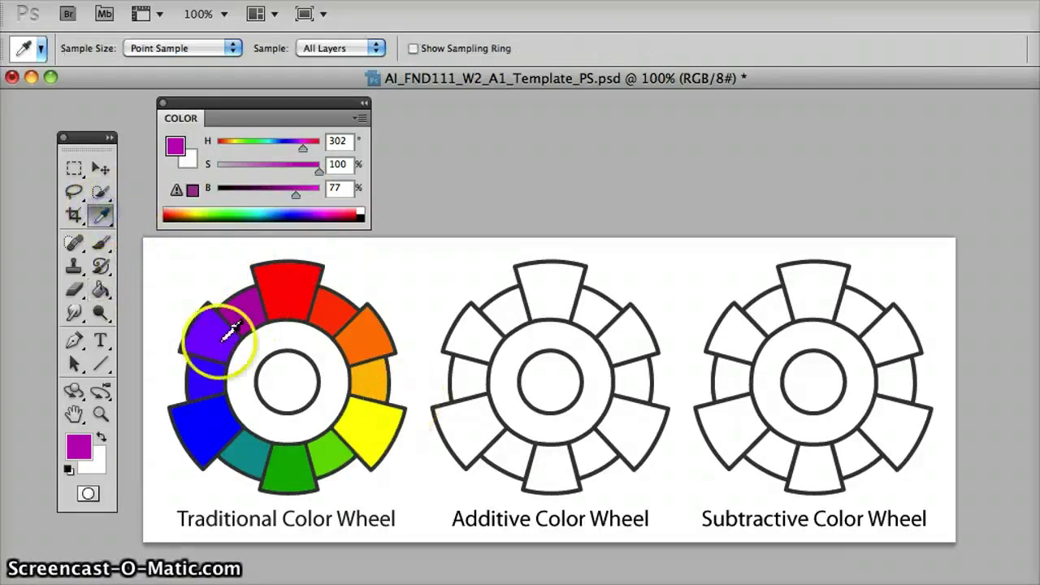
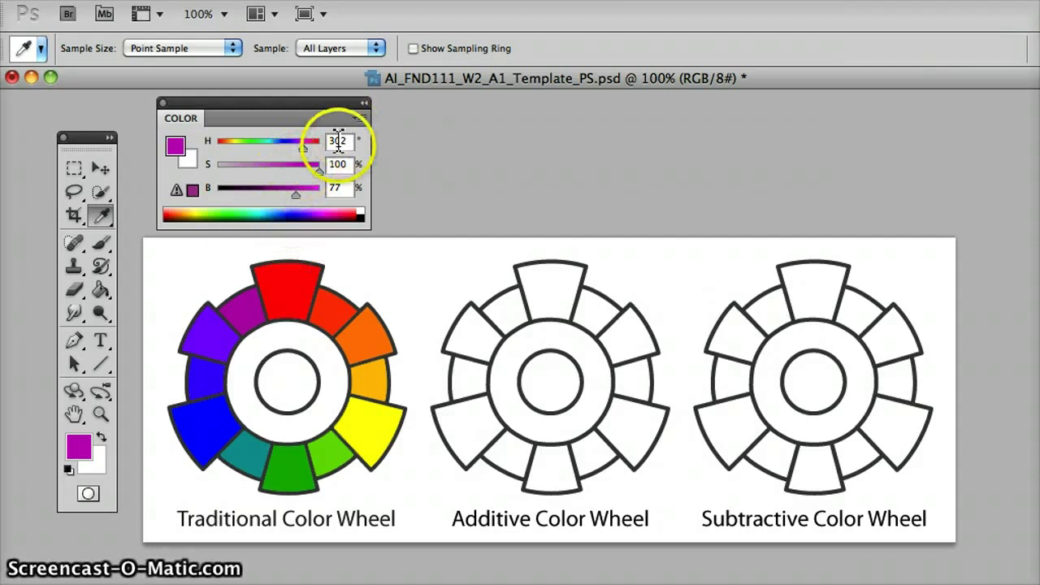
{"action": "left_click_drag", "start_coordinate": [296, 195], "coordinate": [333, 189]}
{"action": "left_click_drag", "start_coordinate": [342, 140], "coordinate": [328, 140]}
{"action": "type", "text": "3"}
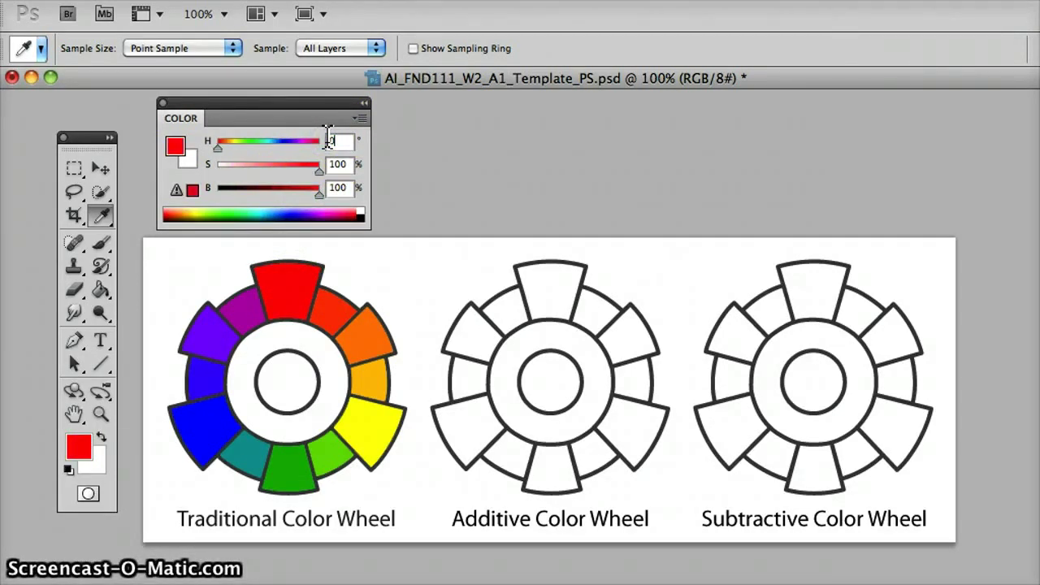
{"action": "left_click", "coordinate": [100, 289]}
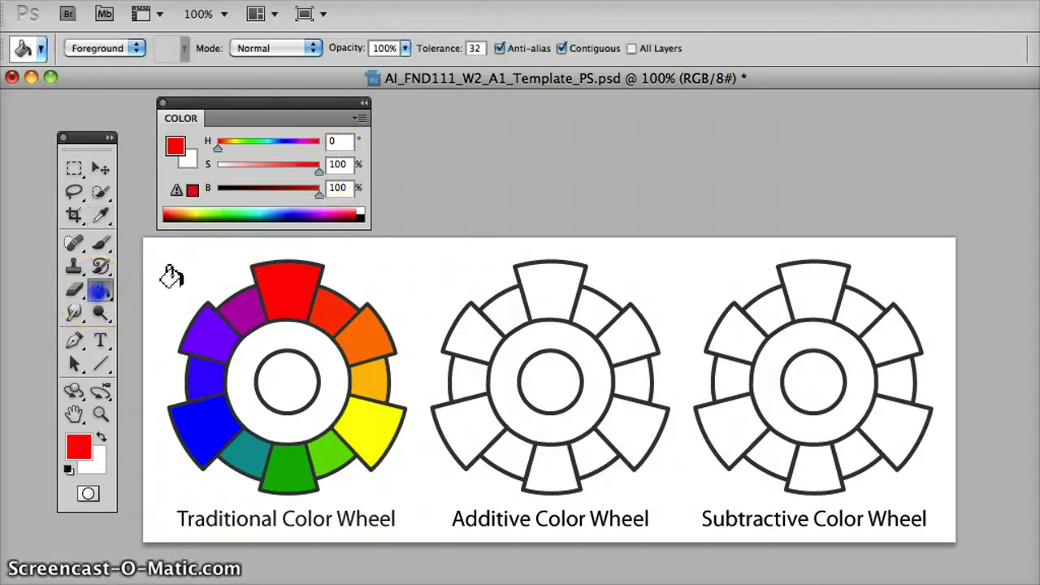
{"action": "left_click", "coordinate": [547, 288]}
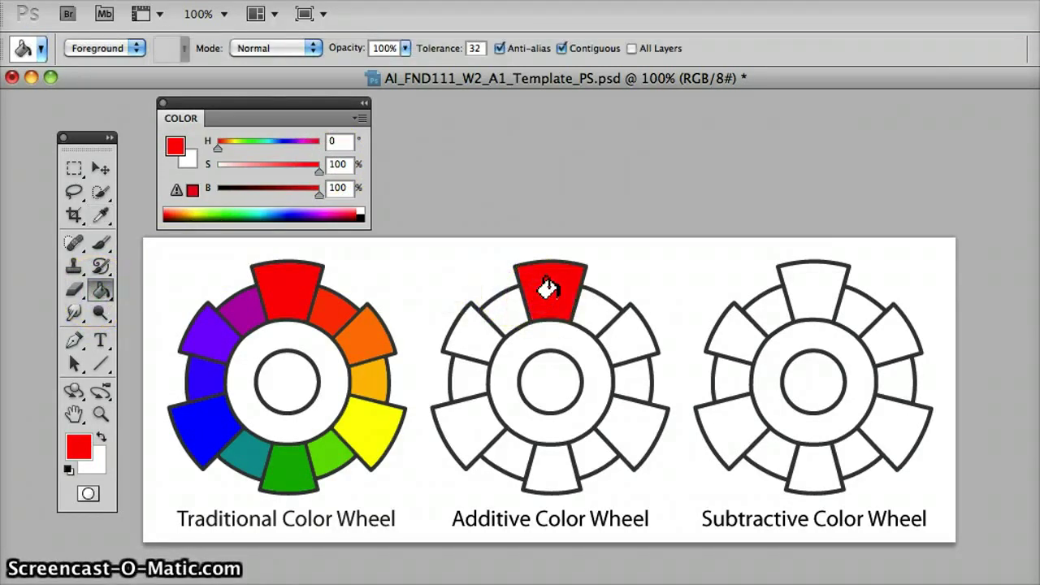
Set the hue to 120 and fill the lower-right large wedge of the Additive Color Wheel with green.
{"action": "double_click", "coordinate": [338, 142]}
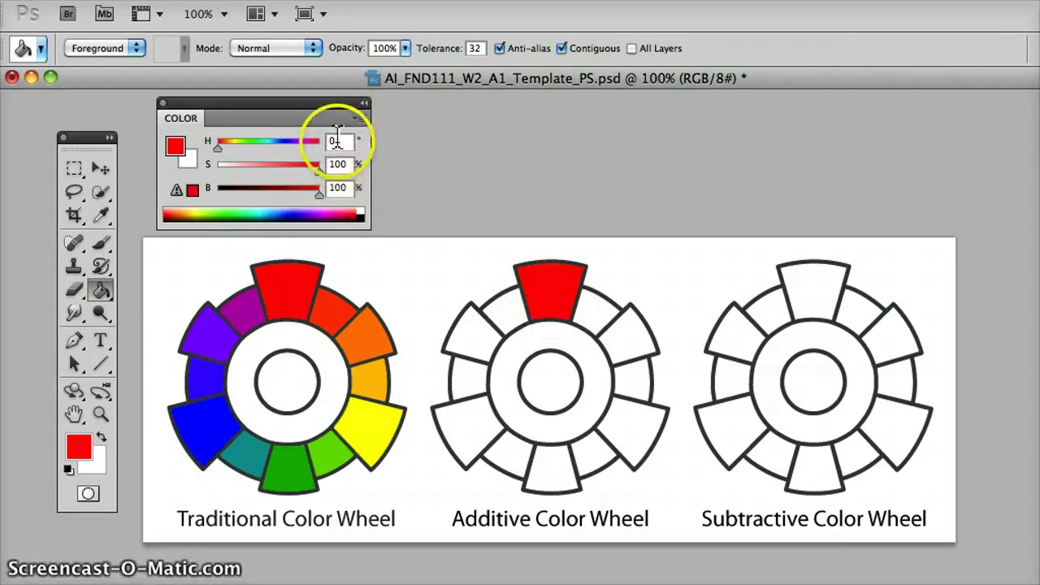
{"action": "type", "text": "120"}
{"action": "key", "text": "Return"}
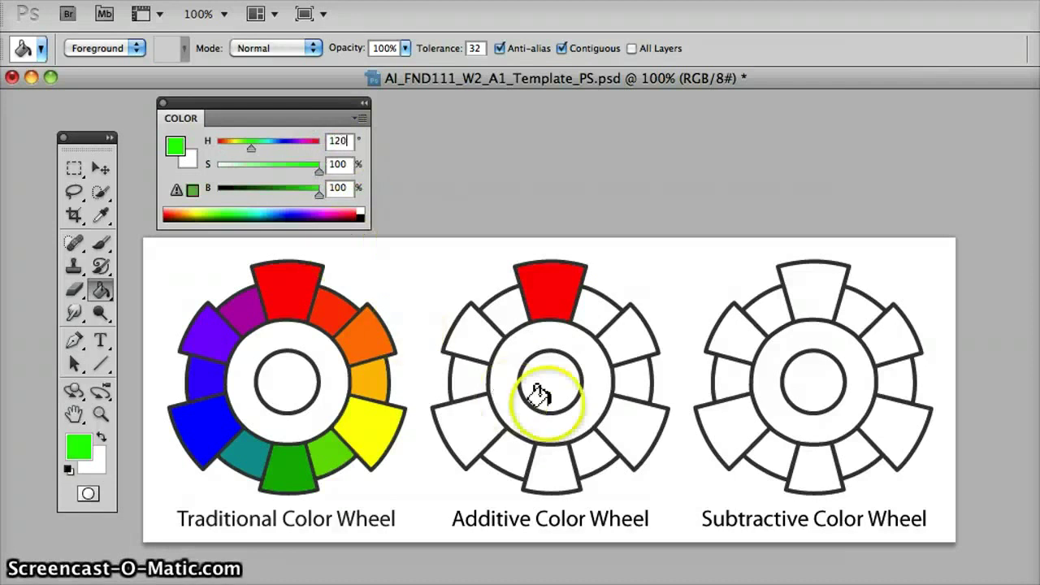
{"action": "left_click", "coordinate": [645, 417]}
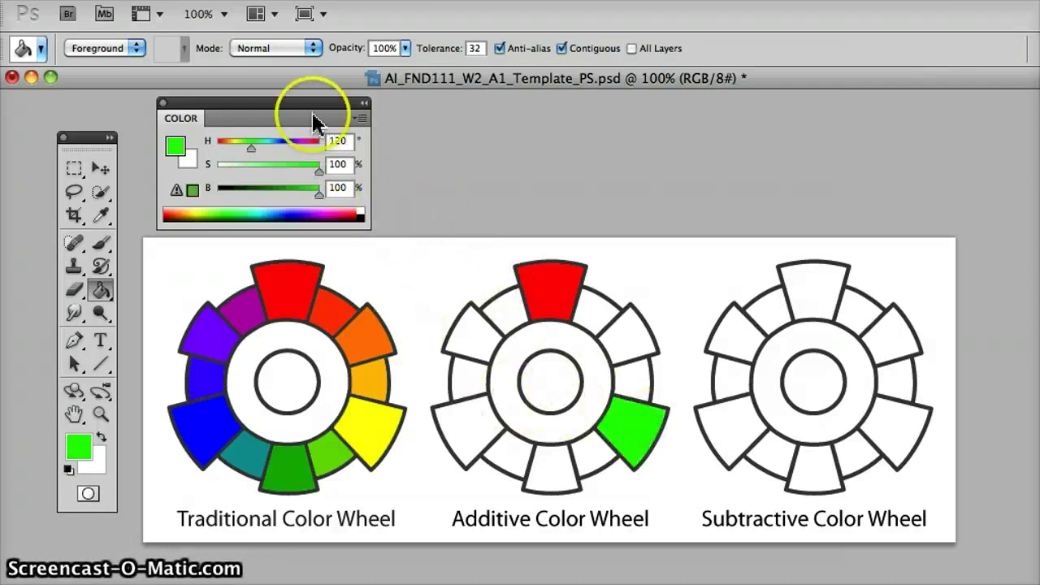
Set the hue to 240 and fill the lower-left large wedge of the Additive Color Wheel with blue.
{"action": "type", "text": "2"}
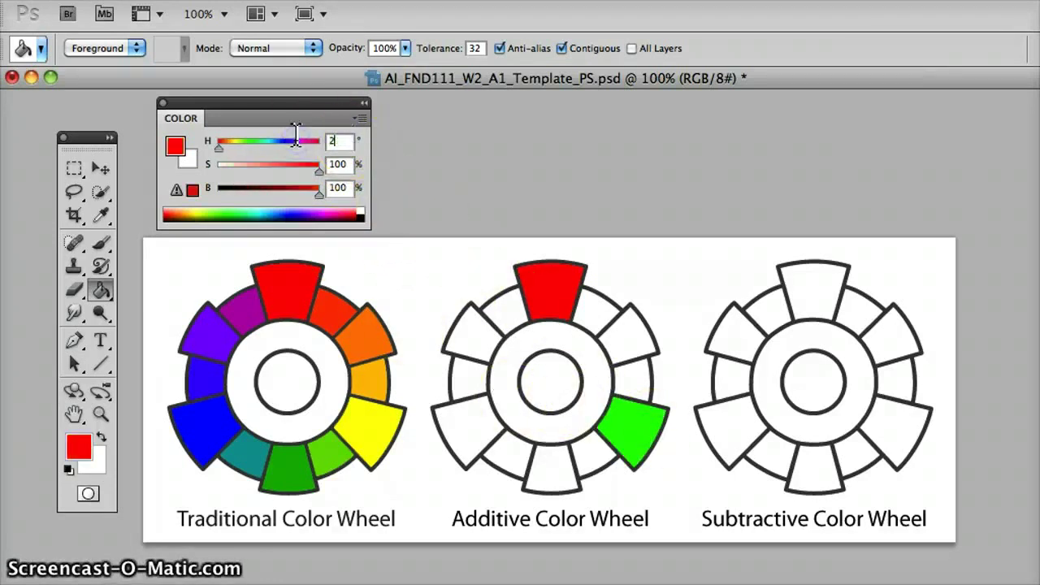
{"action": "type", "text": "40"}
{"action": "key", "text": "Return"}
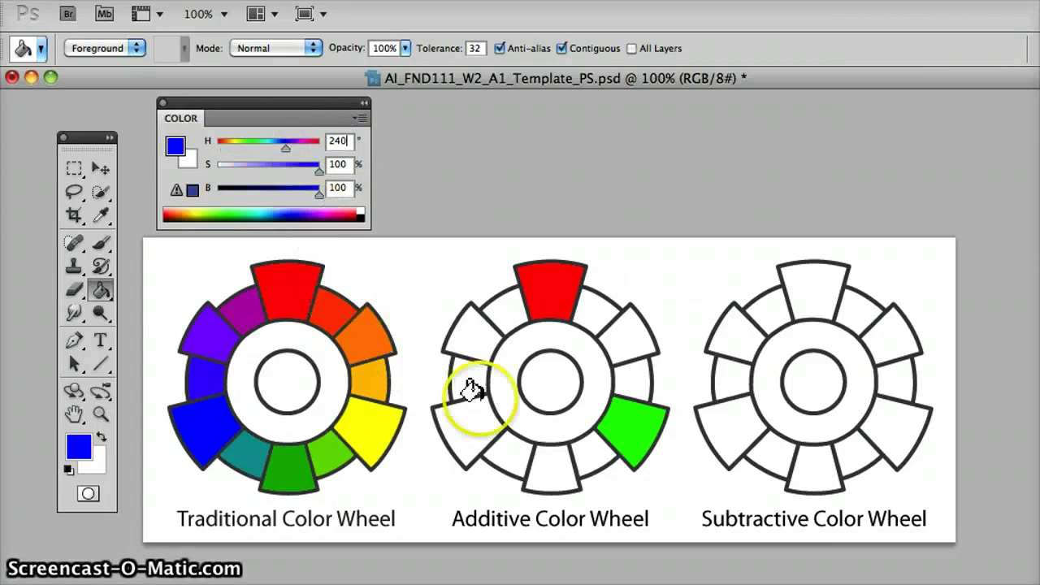
{"action": "left_click", "coordinate": [555, 471]}
{"action": "key", "text": "ctrl+z"}
{"action": "left_click", "coordinate": [454, 429]}
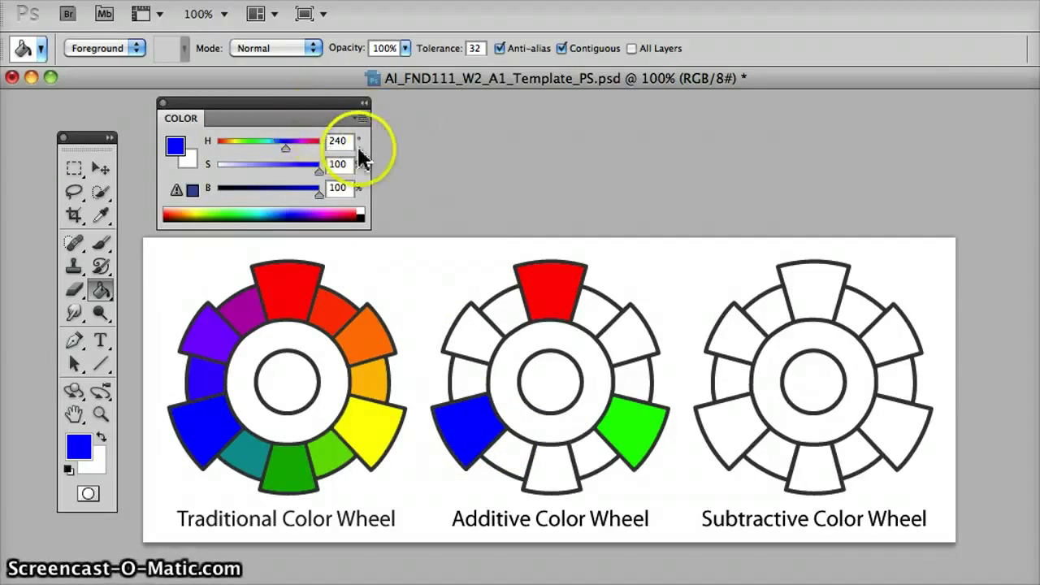
Set the hue to 180 and fill the bottom large wedge of the Additive Color Wheel with cyan.
{"action": "left_click", "coordinate": [320, 141]}
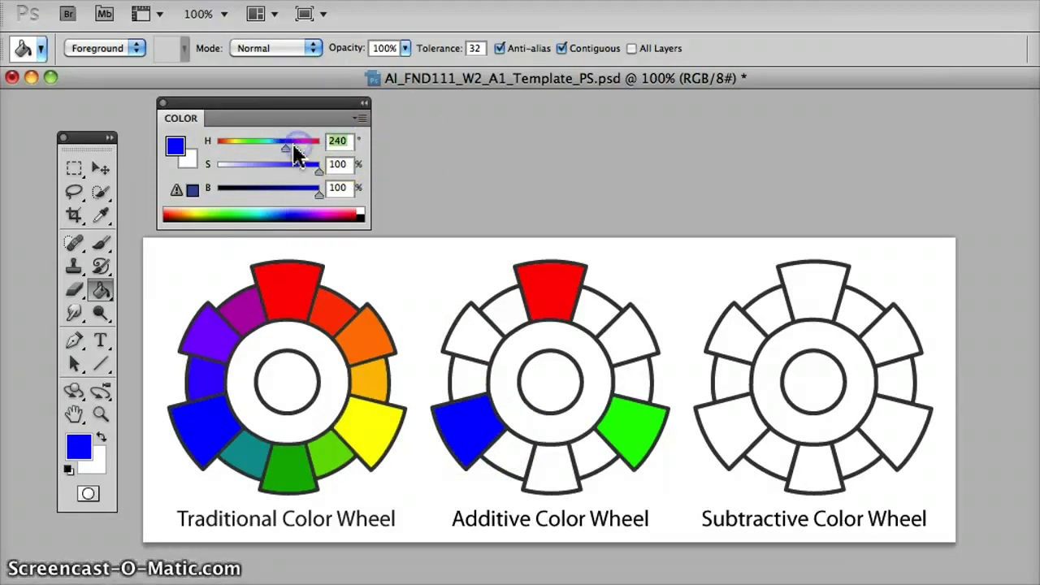
{"action": "type", "text": "180"}
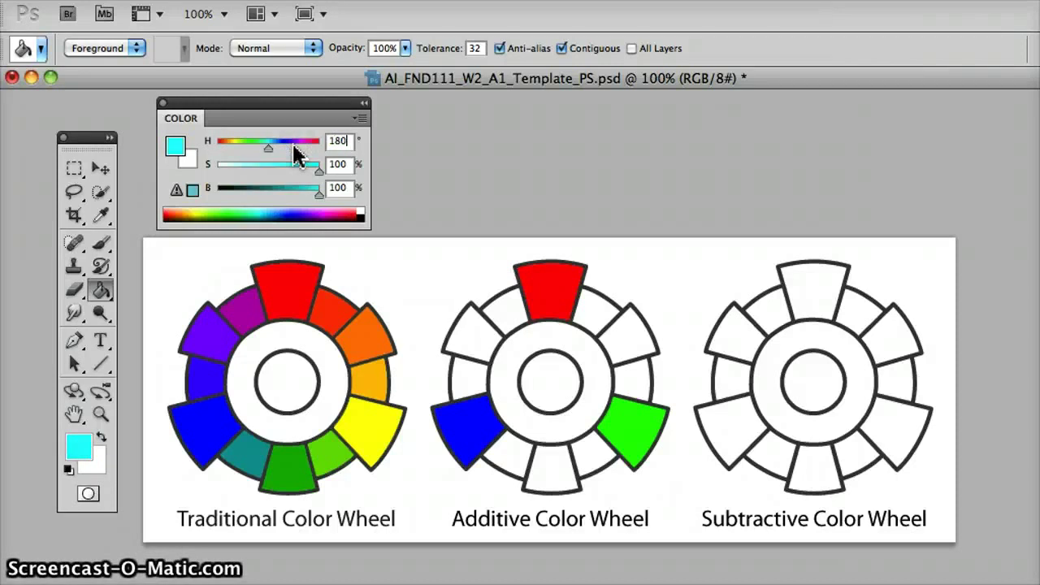
{"action": "left_click", "coordinate": [546, 460]}
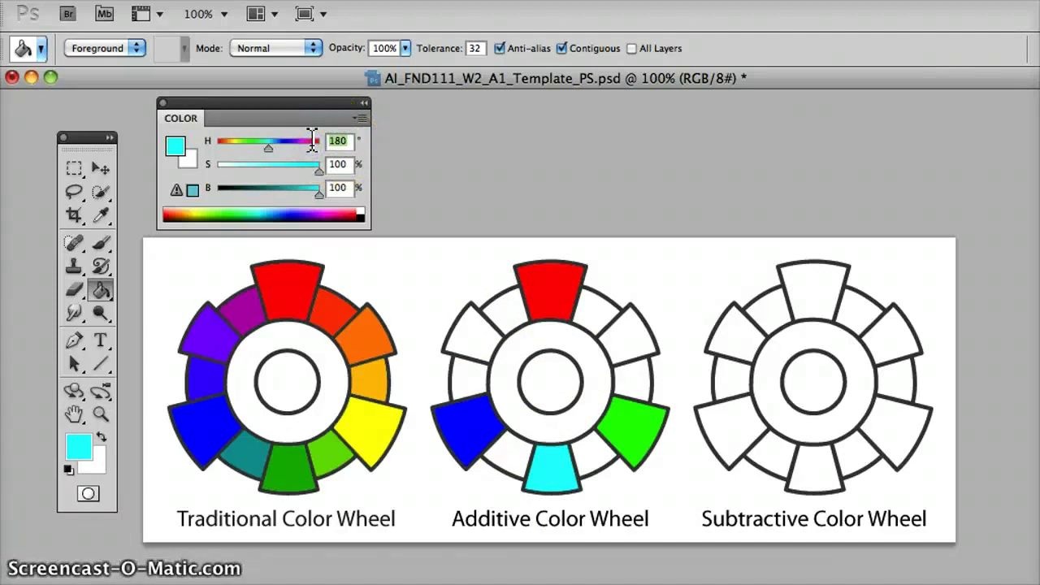
Set the hue to 300 and fill the upper-left large wedge of the Additive Color Wheel with magenta.
{"action": "type", "text": "300"}
{"action": "key", "text": "Return"}
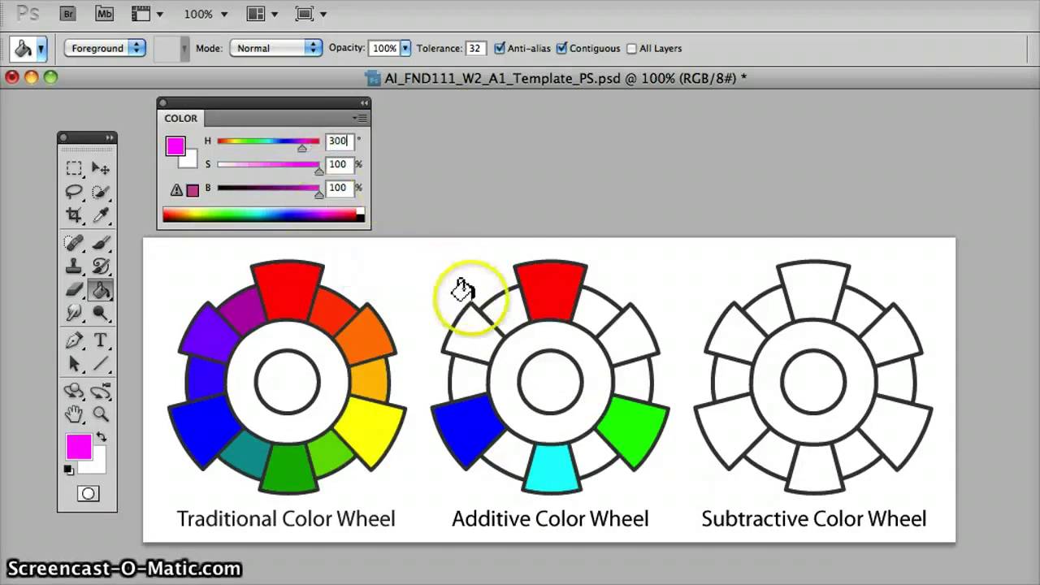
{"action": "left_click", "coordinate": [468, 330]}
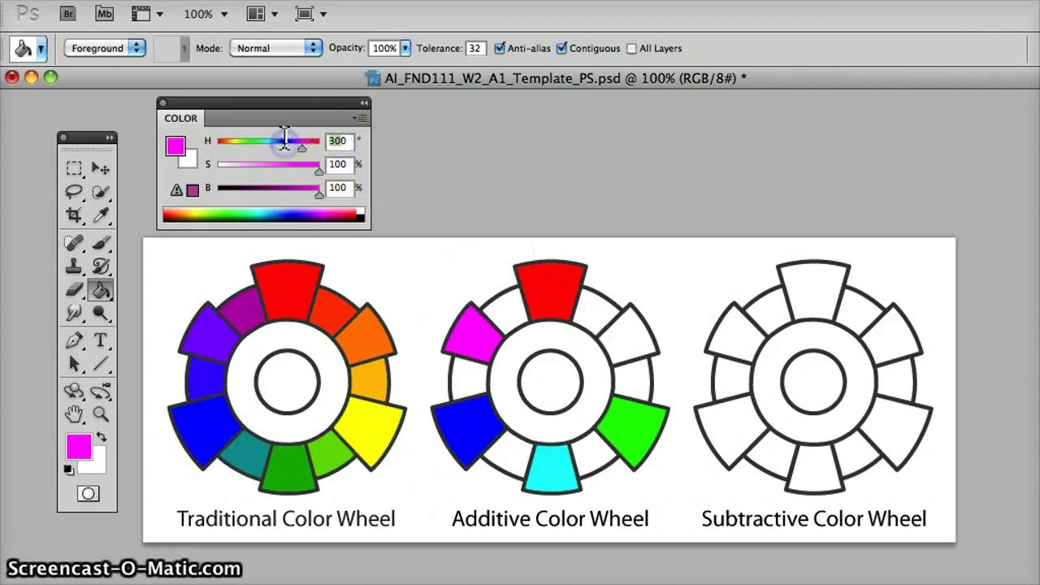
Set the hue to 60 and fill the upper-right large wedge of the Additive Color Wheel with yellow.
{"action": "type", "text": "60"}
{"action": "key", "text": "Return"}
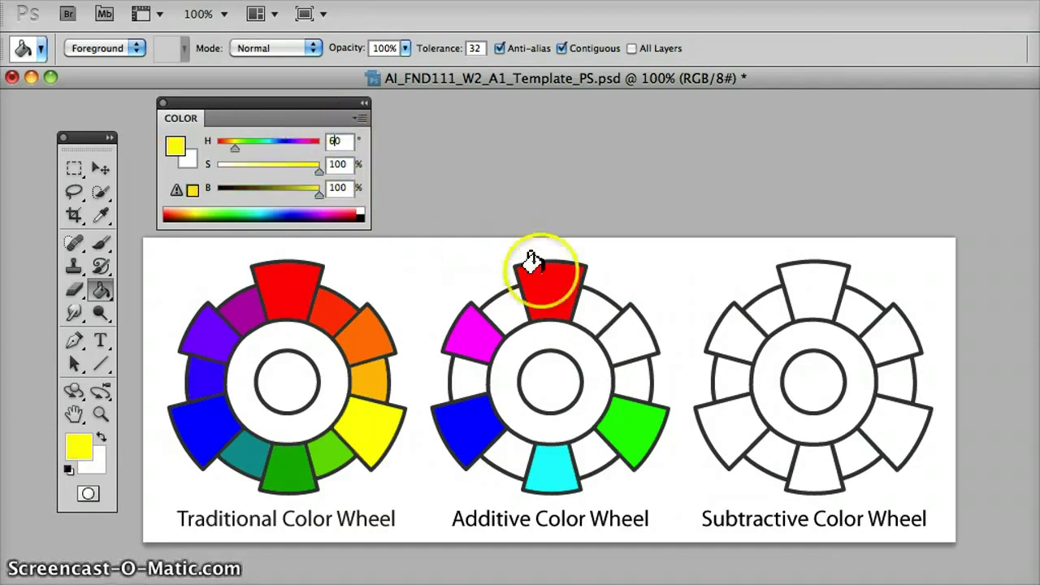
{"action": "left_click", "coordinate": [624, 337]}
{"action": "left_click", "coordinate": [707, 367]}
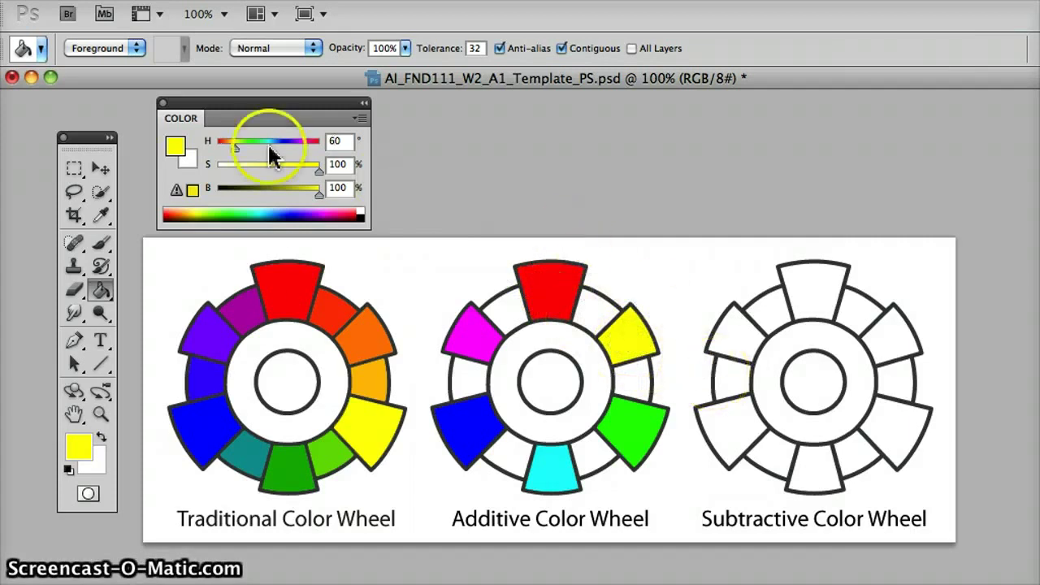
Set the hue to 30 and fill the Additive Color Wheel's small segment between the red and yellow wedges with orange.
{"action": "left_click", "coordinate": [101, 215]}
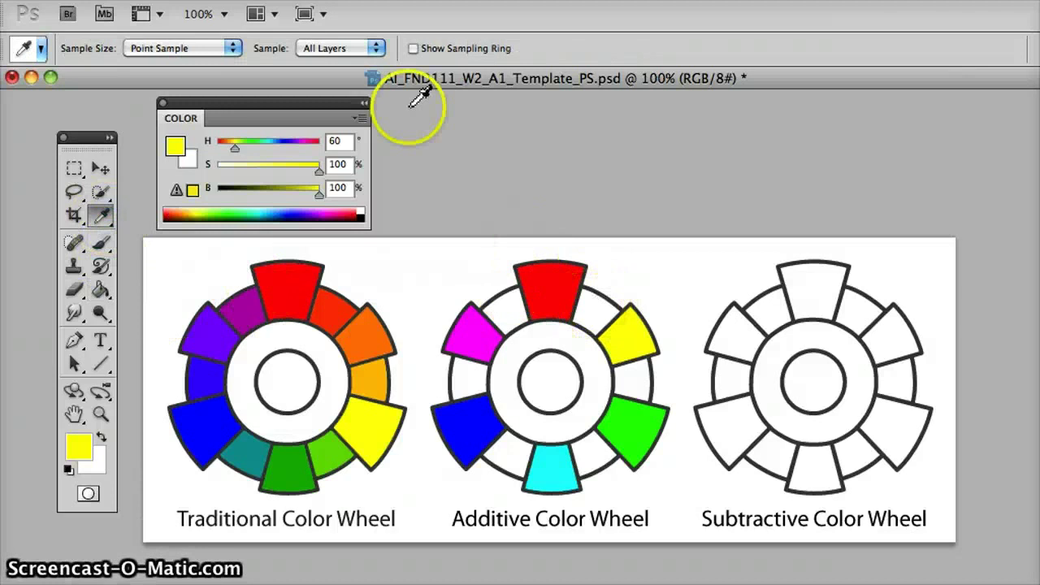
{"action": "type", "text": "30"}
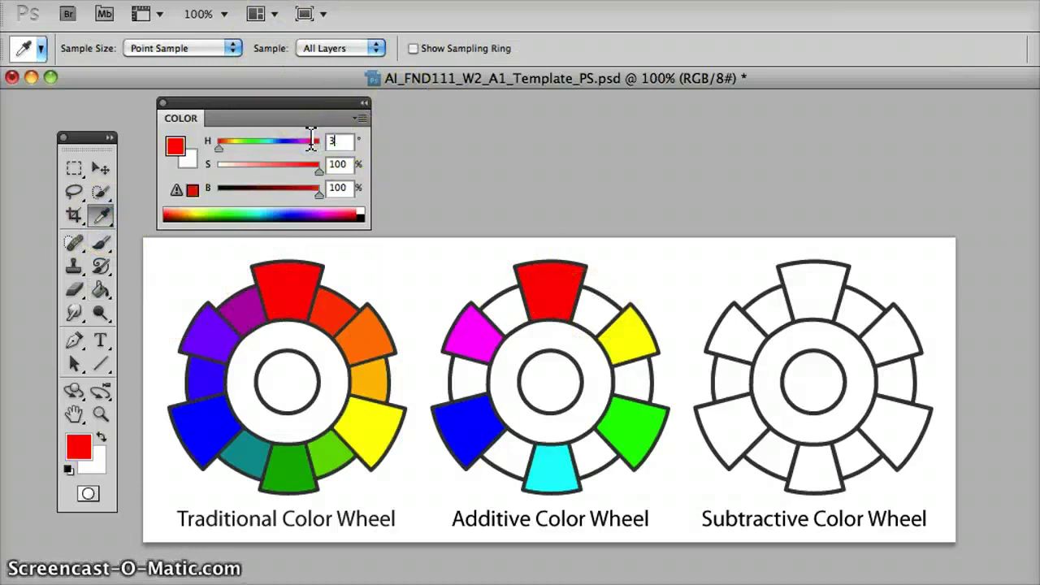
{"action": "left_click", "coordinate": [101, 289]}
{"action": "left_click", "coordinate": [589, 302]}
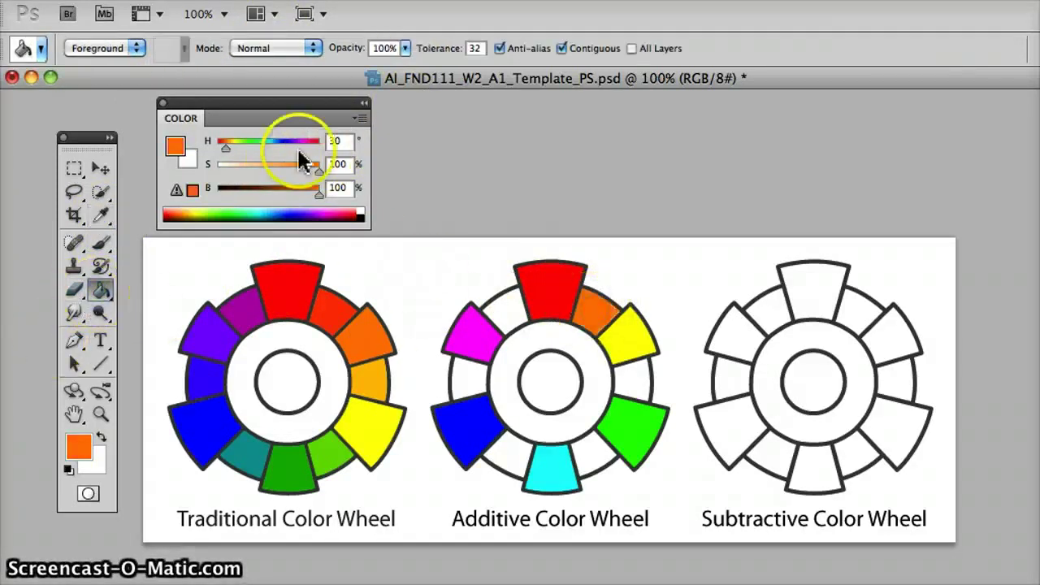
Set the hue to 90 and fill the Additive Color Wheel's small segment between the yellow and green wedges.
{"action": "left_click", "coordinate": [341, 142]}
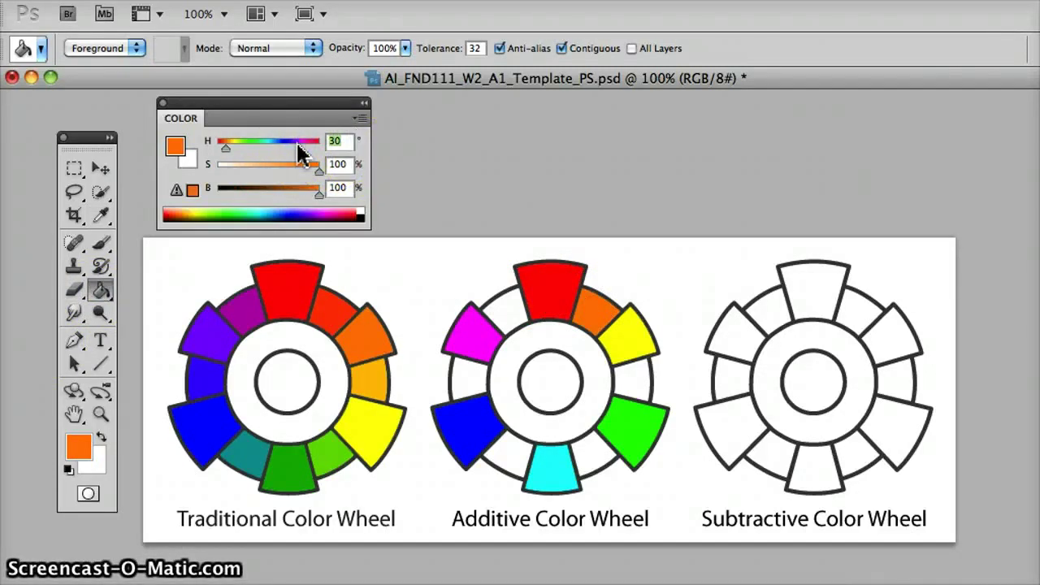
{"action": "type", "text": "90"}
{"action": "left_click", "coordinate": [626, 370]}
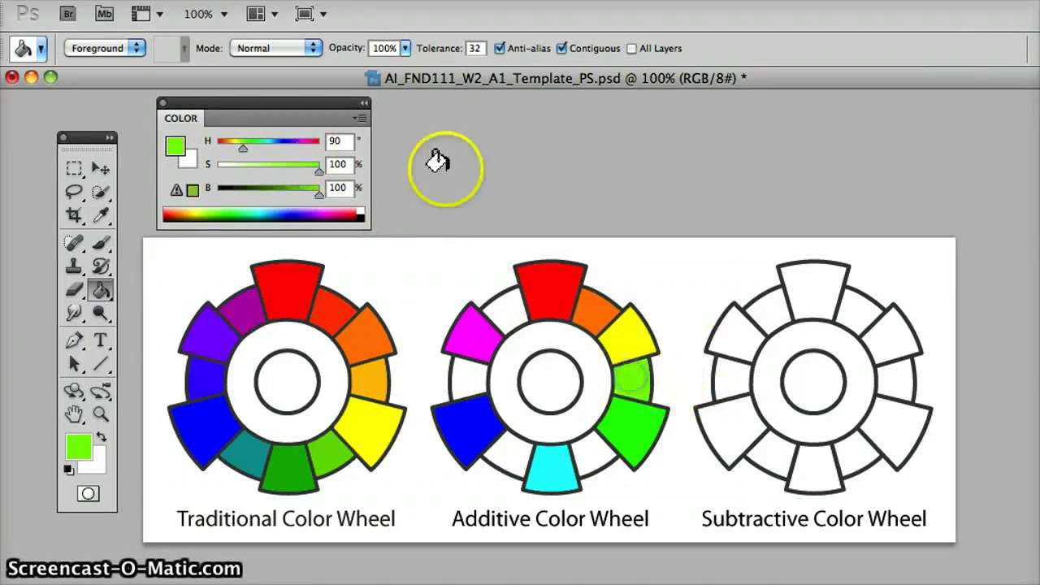
Fill the Additive Color Wheel's small segment between green and cyan with hue 150, and the one between cyan and blue with hue 210.
{"action": "left_click", "coordinate": [339, 141]}
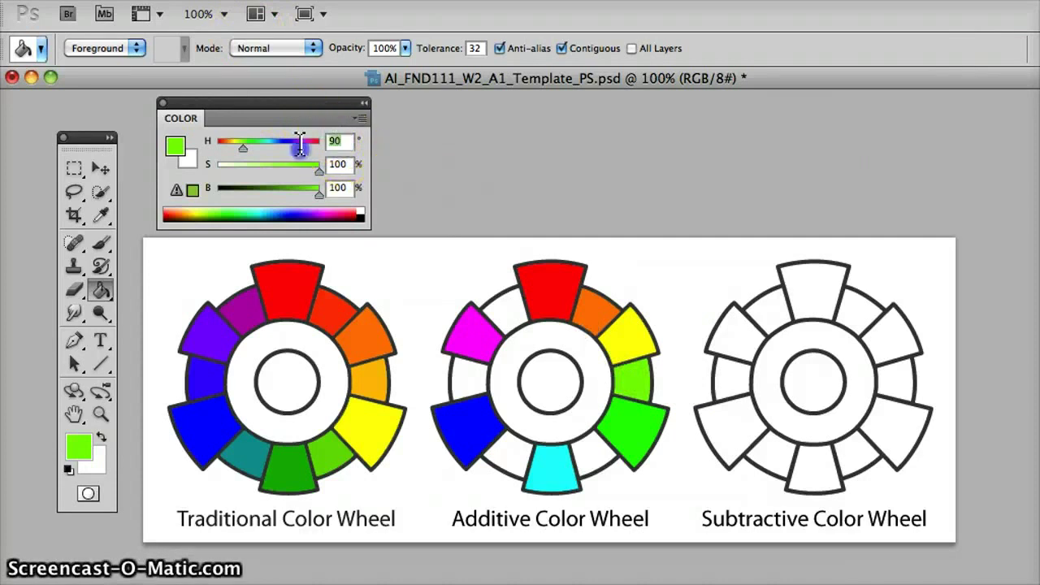
{"action": "type", "text": "15"}
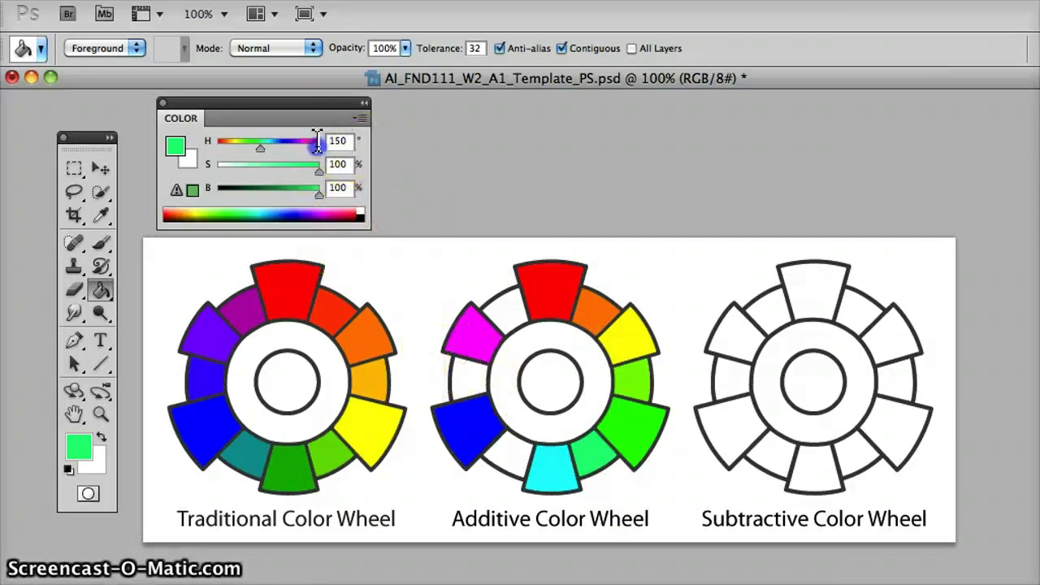
{"action": "type", "text": "21"}
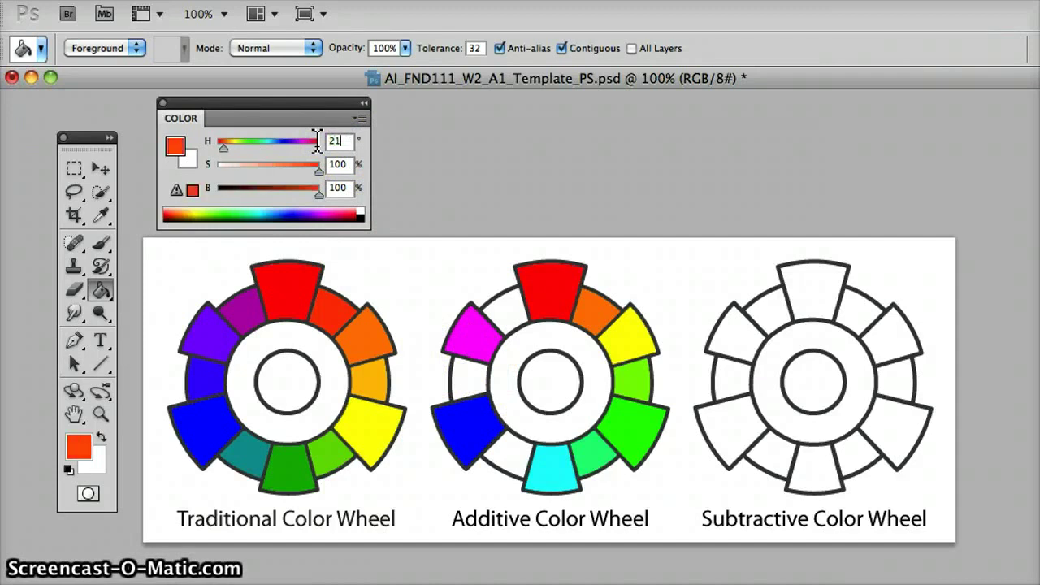
{"action": "left_click", "coordinate": [498, 443]}
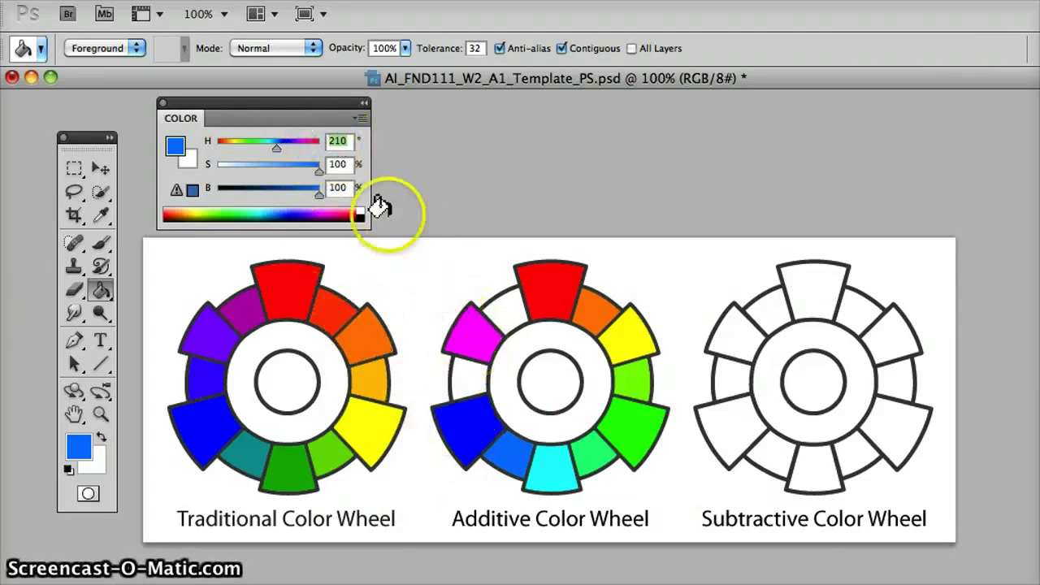
Fill the Additive Color Wheel's small segment between blue and magenta with hue 270, and the one between magenta and red with hue 330.
{"action": "type", "text": "2"}
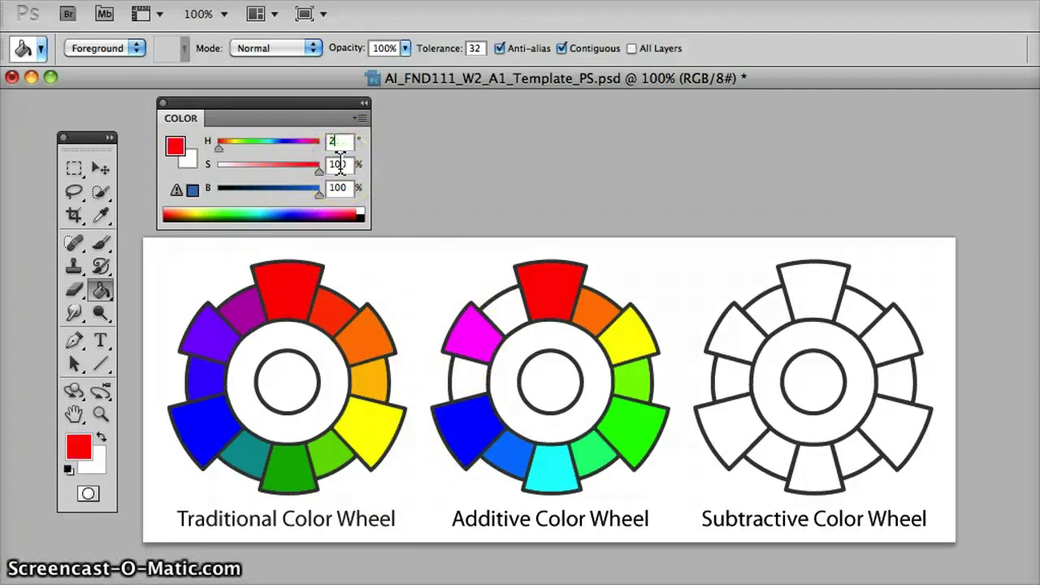
{"action": "type", "text": "70"}
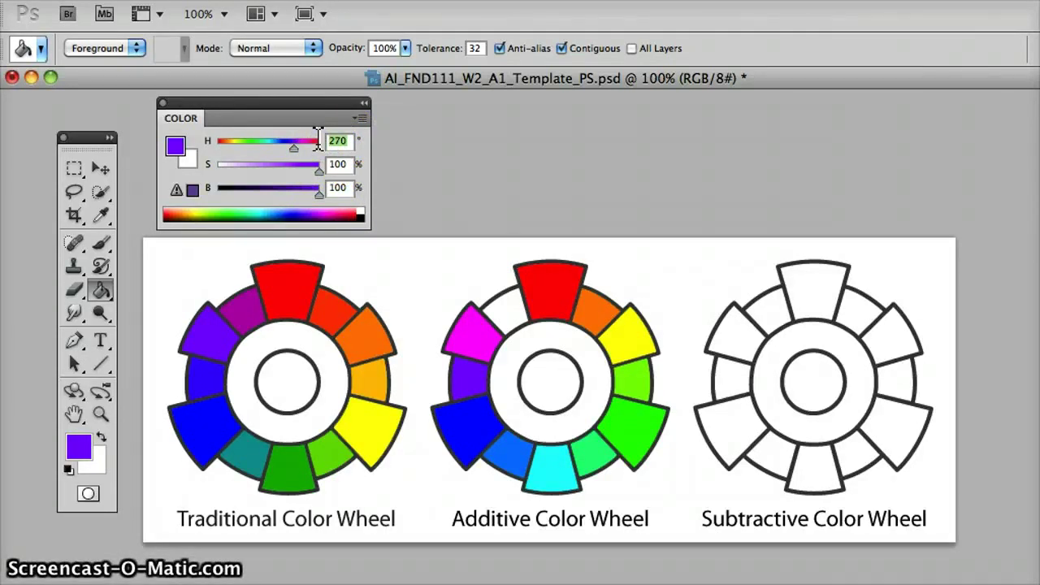
{"action": "type", "text": "30"}
{"action": "left_click", "coordinate": [529, 225]}
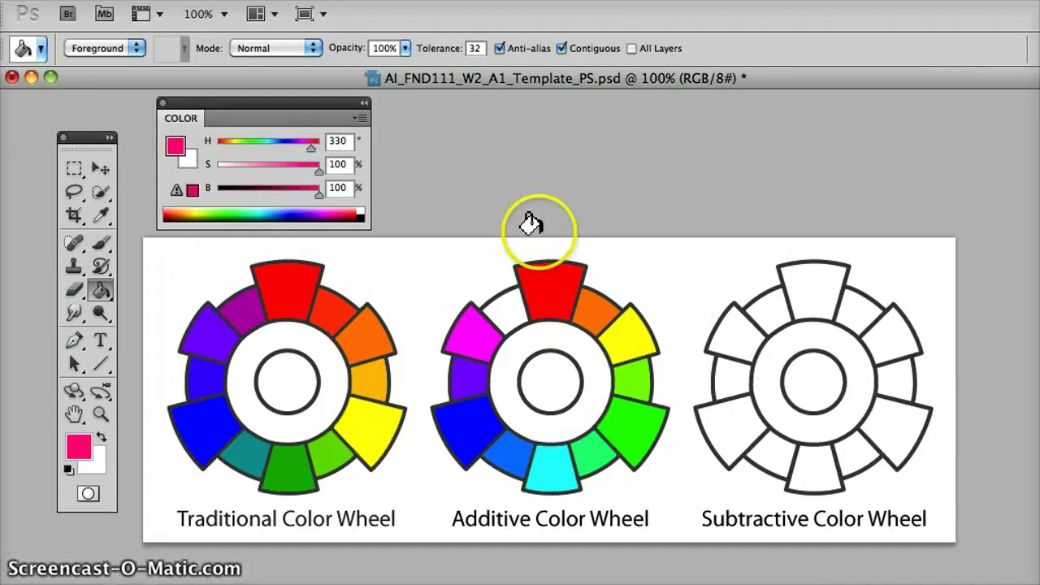
{"action": "left_click", "coordinate": [499, 297]}
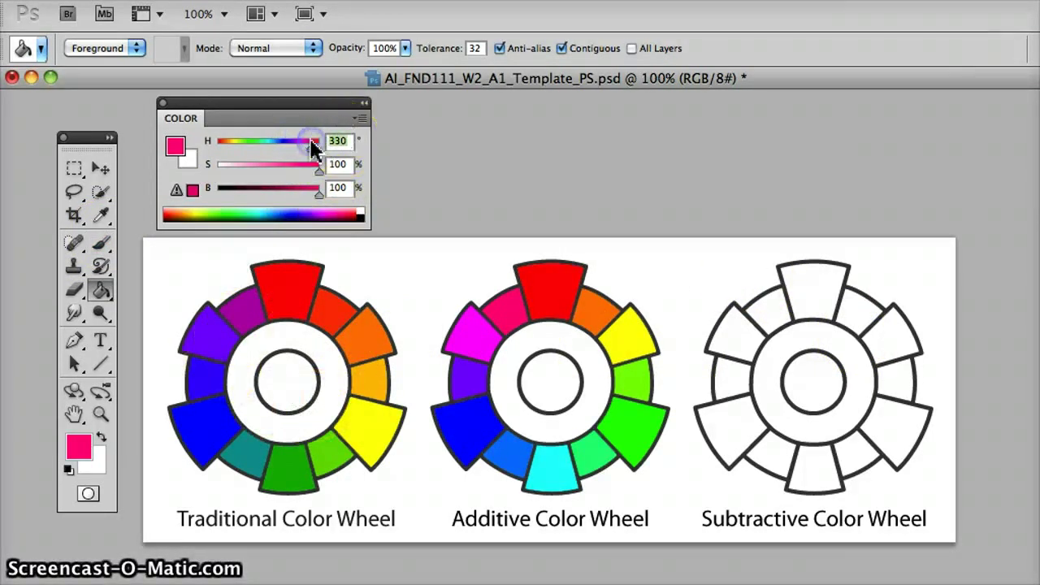
Set the hue to 180 and fill the top wedge of the Subtractive Color Wheel with cyan.
{"action": "type", "text": "1"}
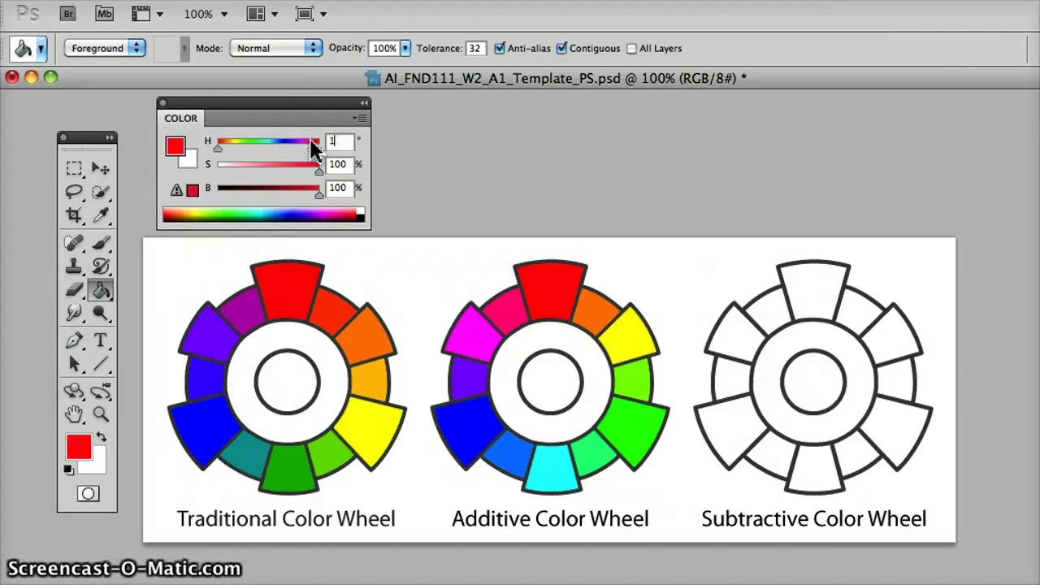
{"action": "type", "text": "80"}
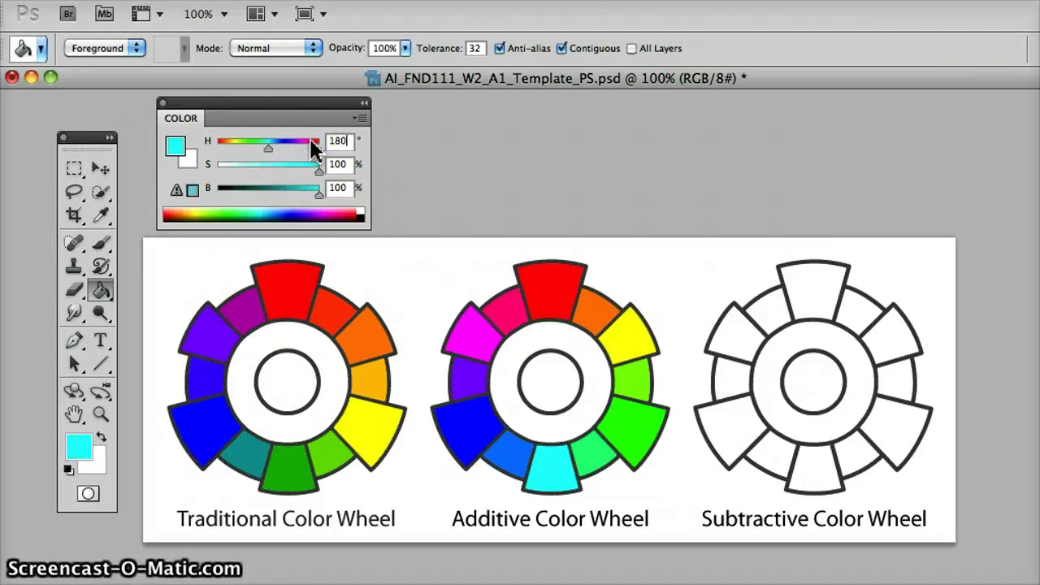
{"action": "left_click", "coordinate": [811, 288]}
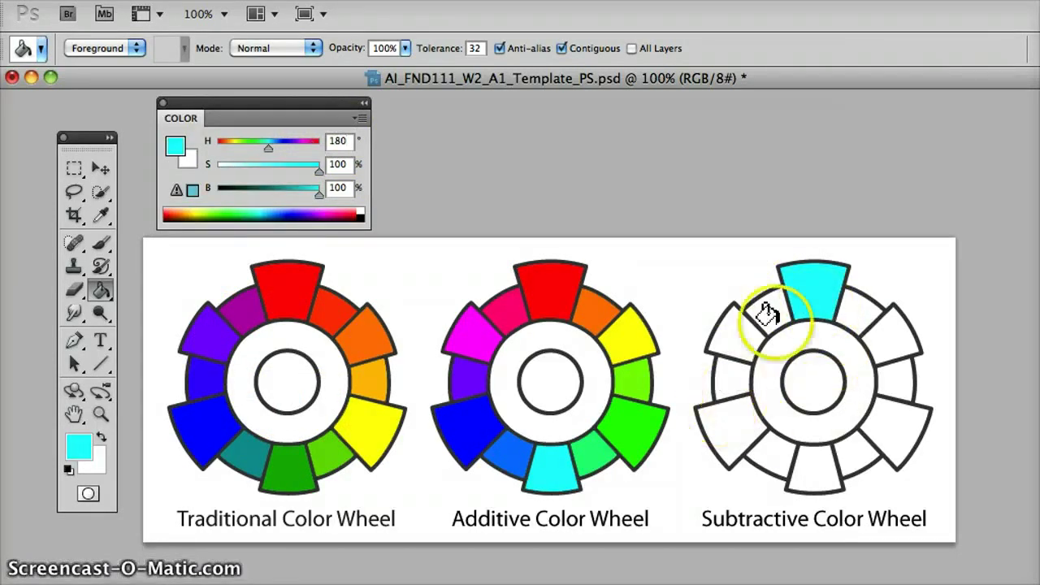
Fill the Subtractive Color Wheel's lower-right large wedge with magenta at hue 300 and its lower-left large wedge with yellow at hue 60.
{"action": "left_click", "coordinate": [318, 141]}
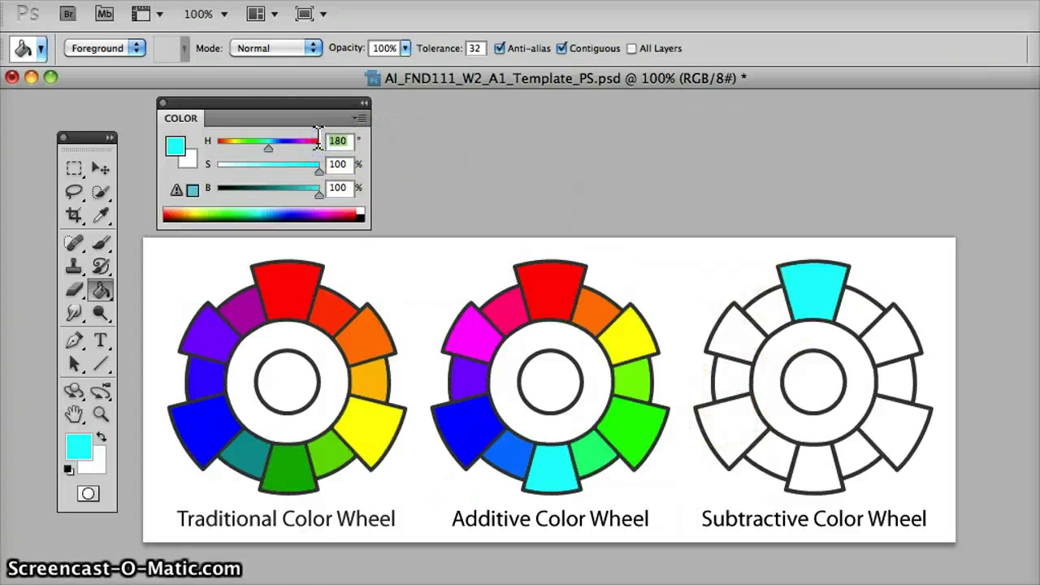
{"action": "type", "text": "300"}
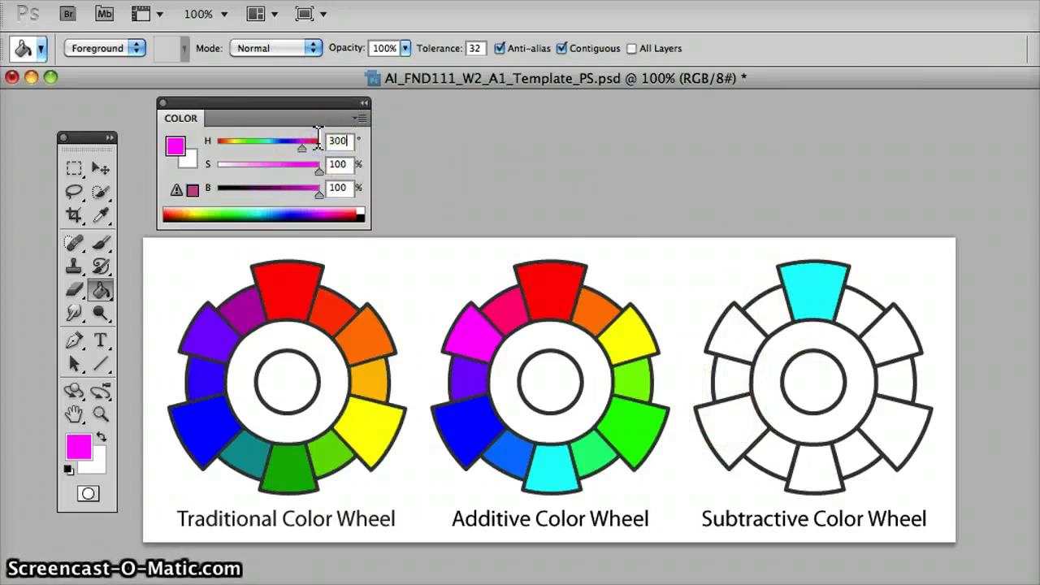
{"action": "left_click", "coordinate": [874, 420]}
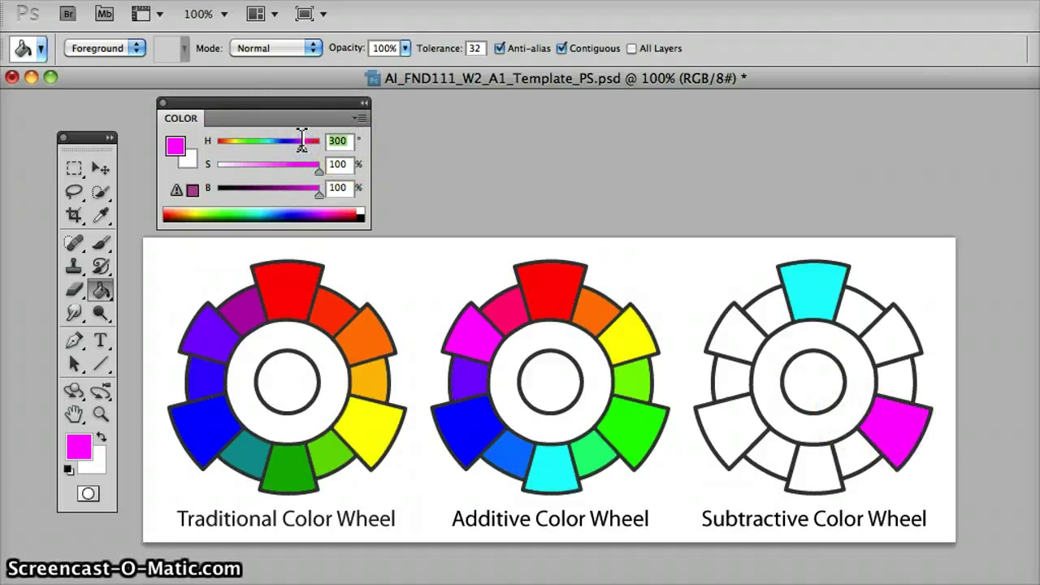
{"action": "type", "text": "60"}
{"action": "left_click", "coordinate": [729, 410]}
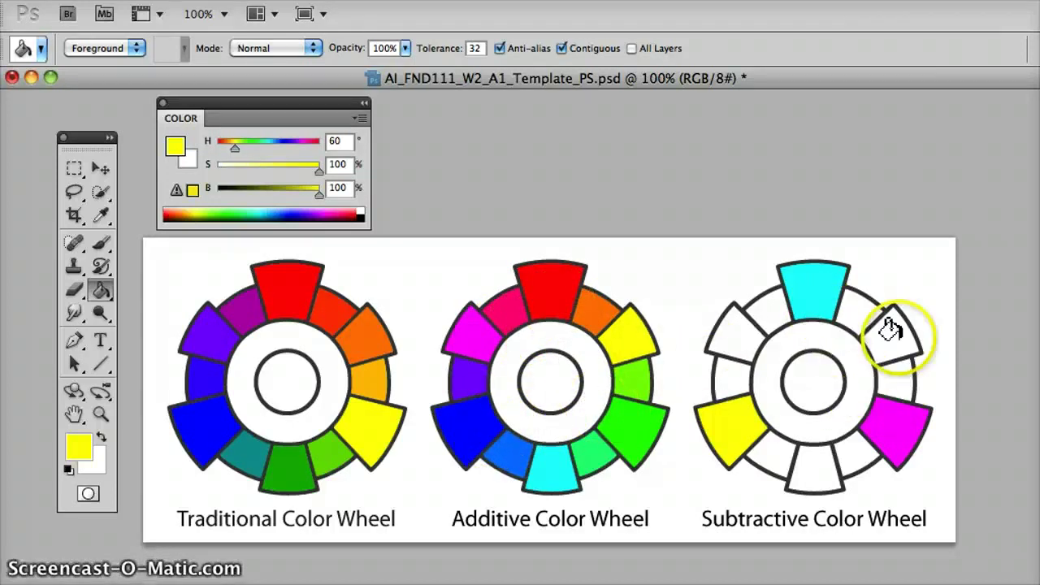
Set the hue to 240 and fill the upper-right large wedge of the Subtractive Color Wheel with blue.
{"action": "left_click", "coordinate": [103, 218]}
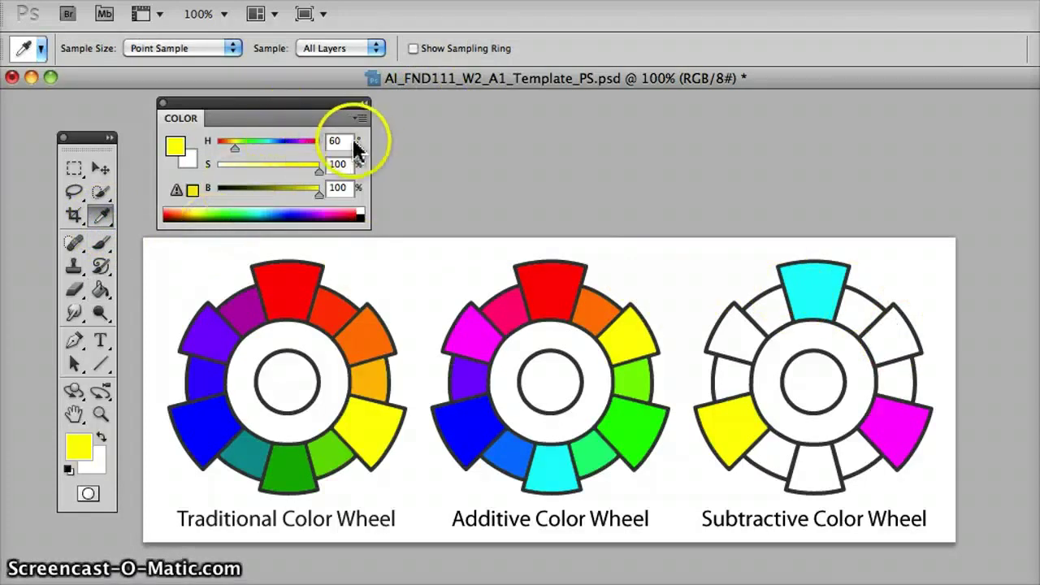
{"action": "type", "text": "240"}
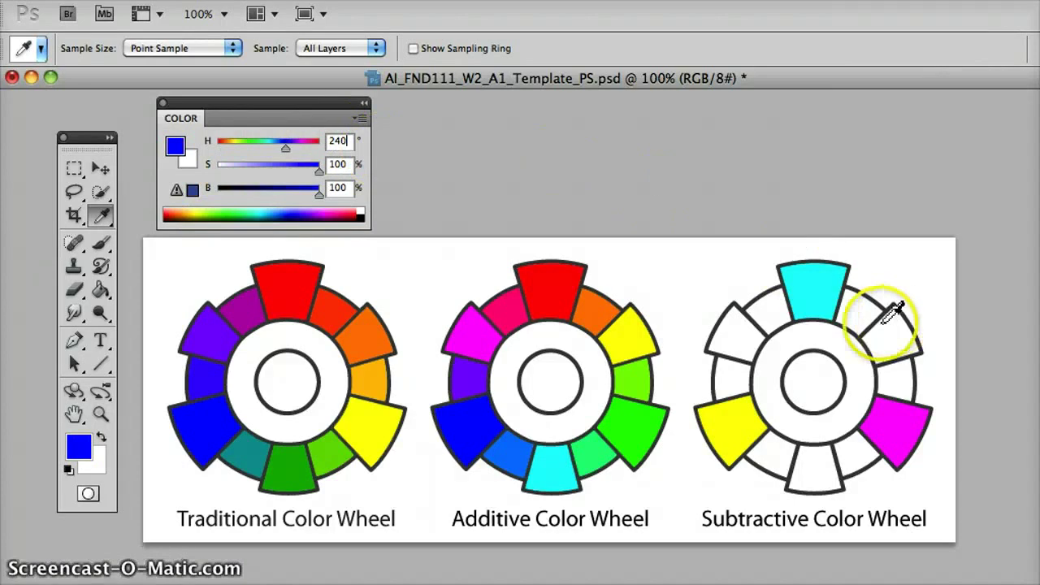
{"action": "left_click", "coordinate": [101, 289]}
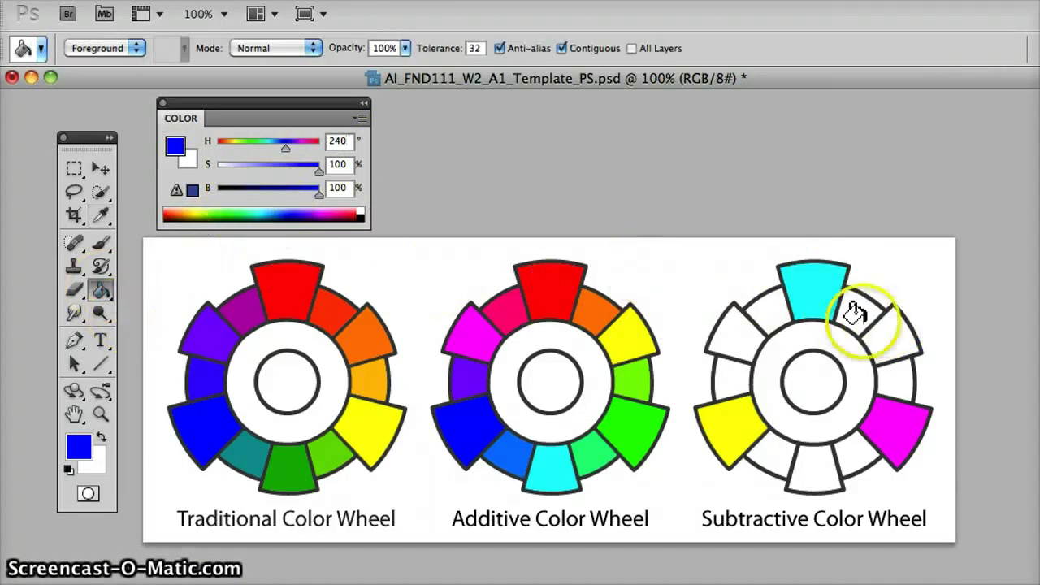
{"action": "left_click", "coordinate": [877, 335]}
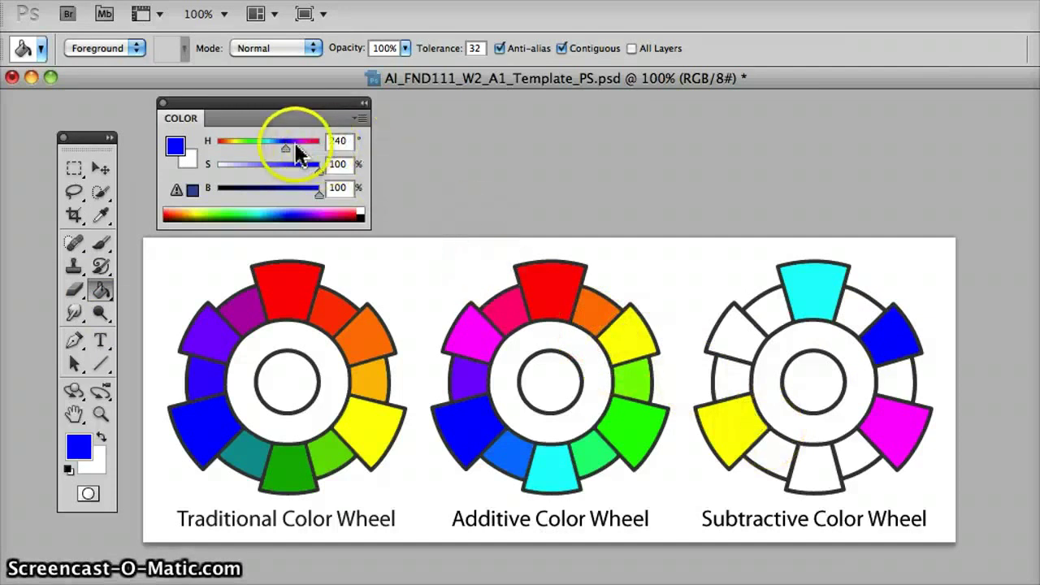
Fill the Subtractive Color Wheel's bottom wedge with red at hue 360 and its upper-left wedge with green at hue 120.
{"action": "type", "text": "360"}
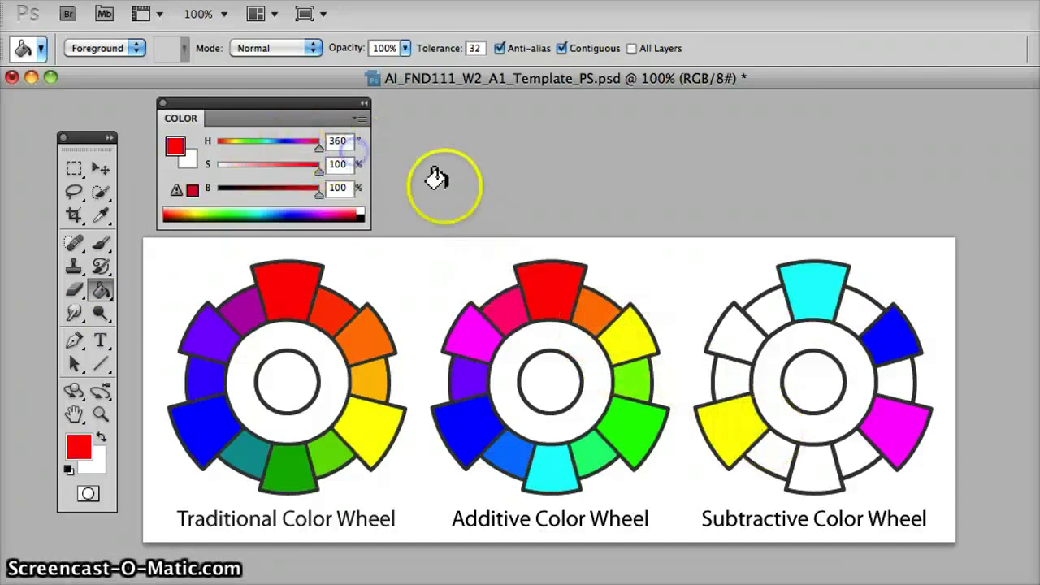
{"action": "left_click", "coordinate": [809, 454]}
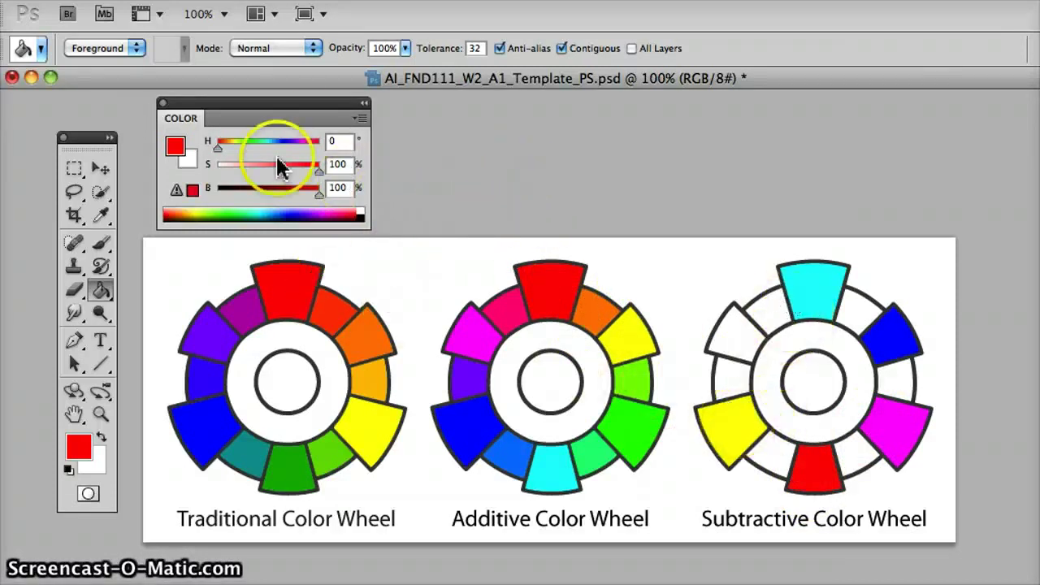
{"action": "left_click", "coordinate": [335, 142]}
{"action": "type", "text": "1"}
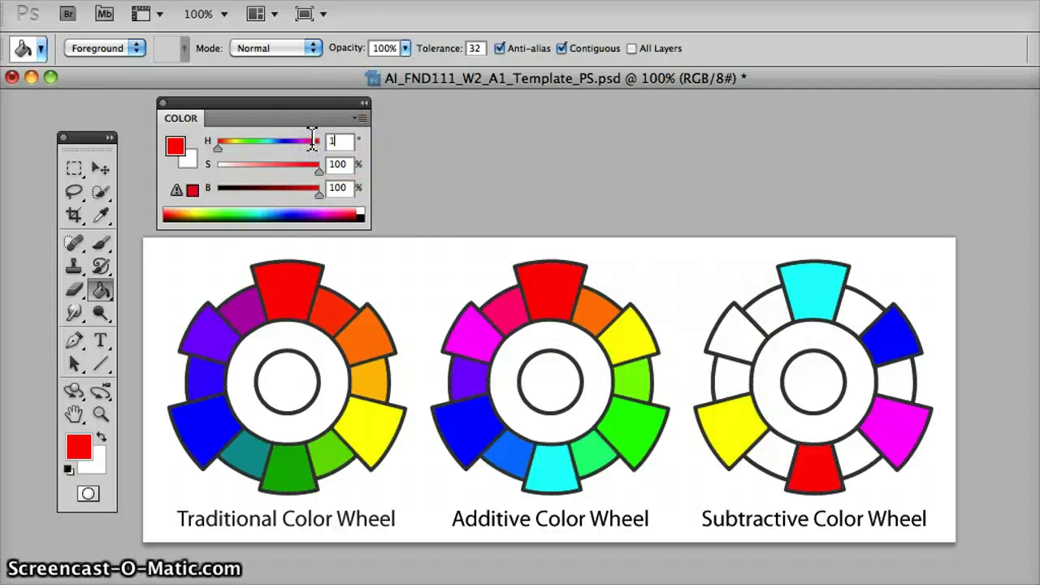
{"action": "type", "text": "20"}
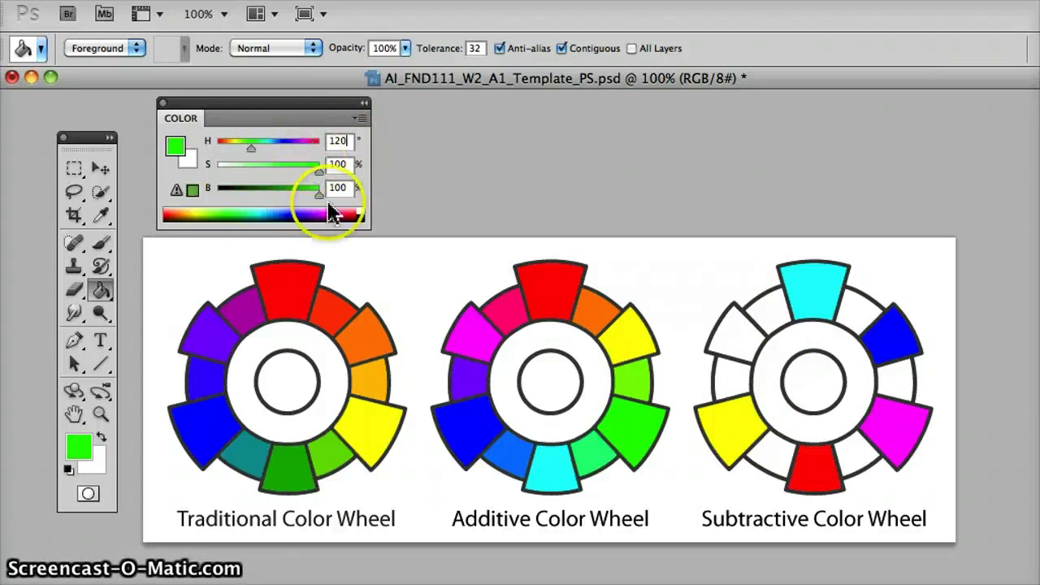
{"action": "left_click", "coordinate": [731, 330]}
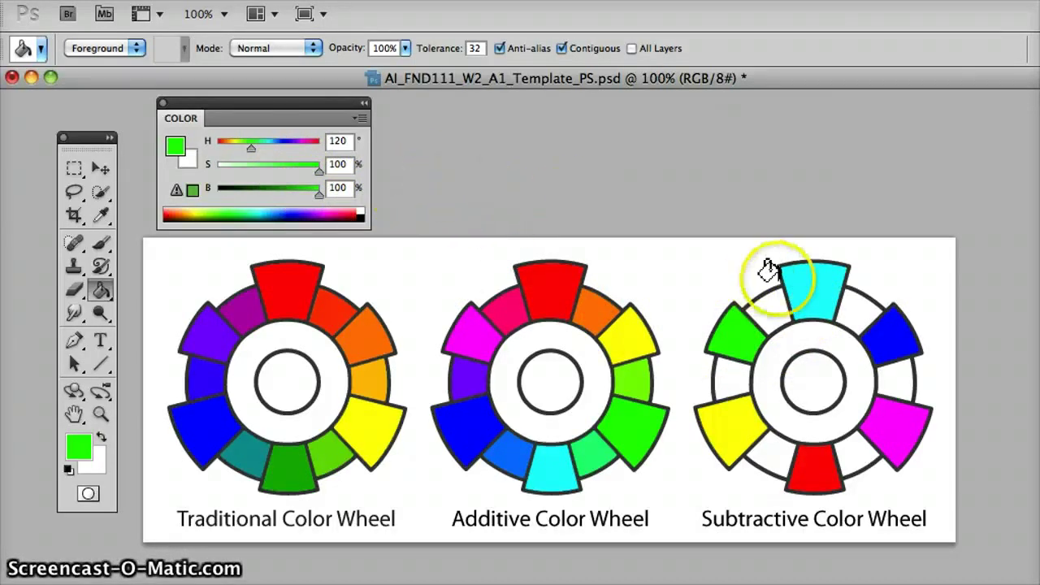
Set the hue to 210 and fill the Subtractive Color Wheel's small segment between cyan and blue.
{"action": "left_click", "coordinate": [100, 214]}
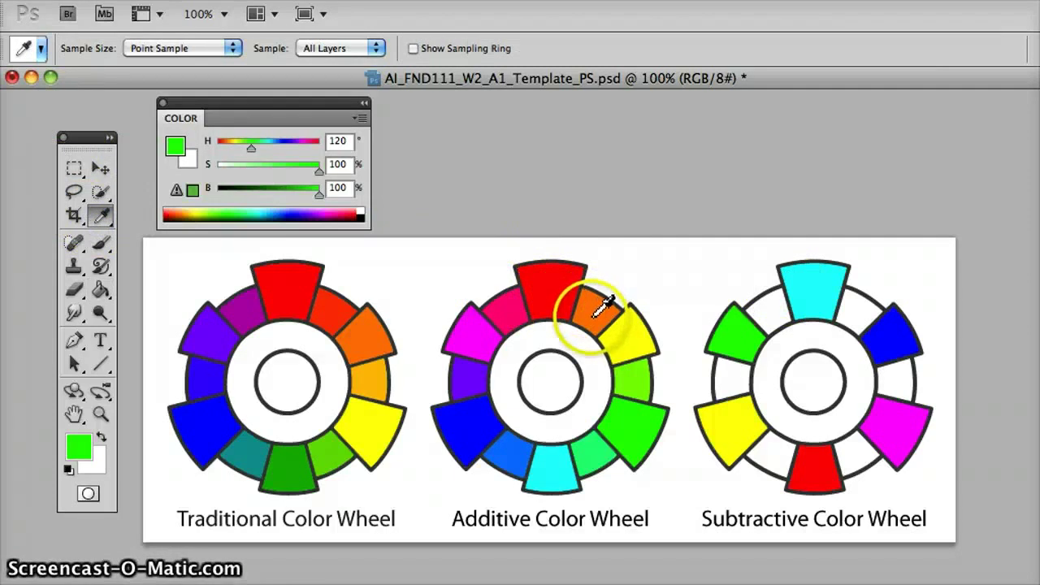
{"action": "left_click", "coordinate": [819, 298]}
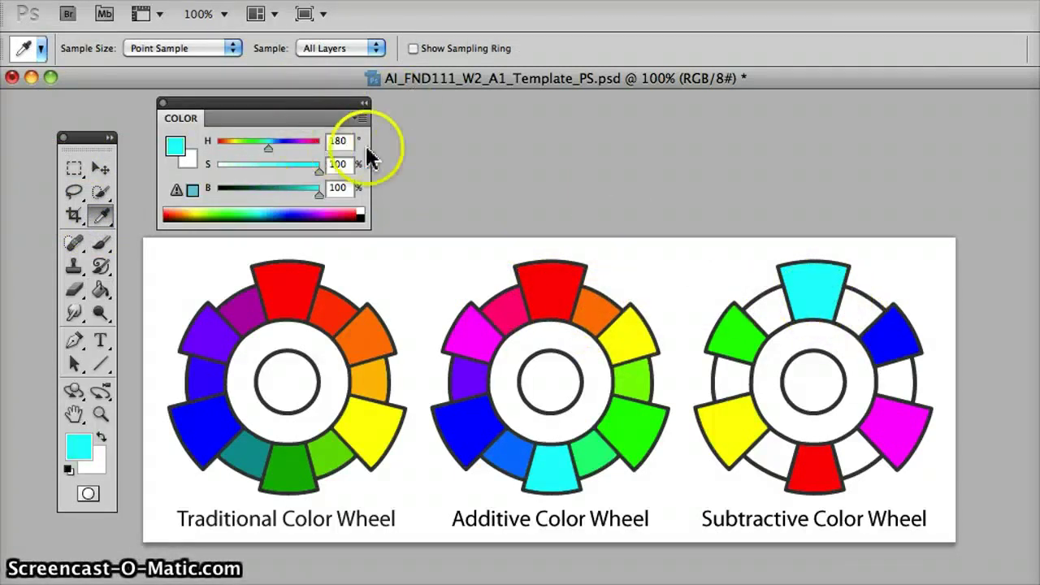
{"action": "left_click_drag", "start_coordinate": [367, 144], "coordinate": [309, 142]}
{"action": "type", "text": "21"}
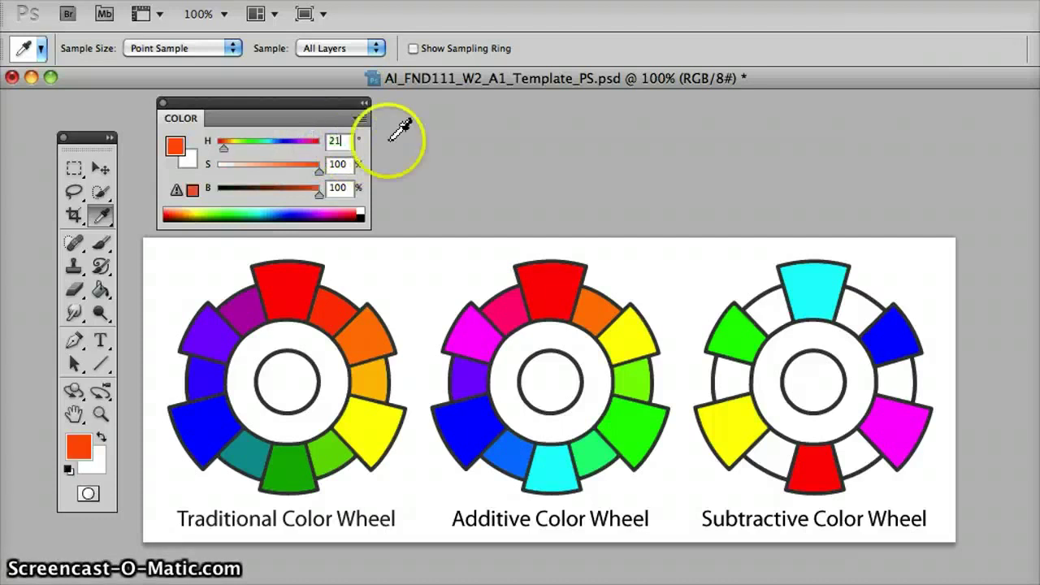
{"action": "type", "text": "0"}
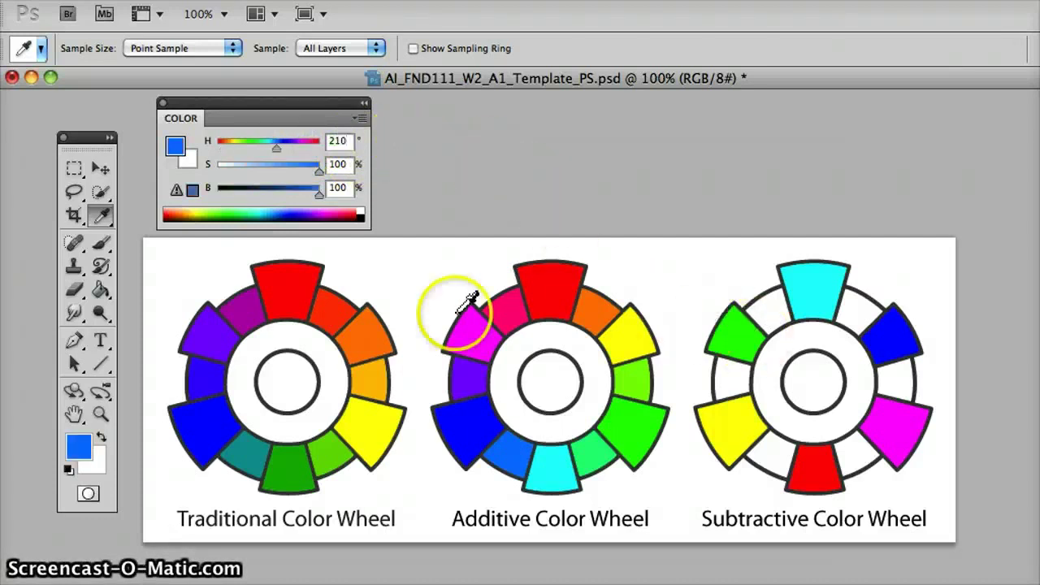
{"action": "left_click", "coordinate": [101, 289]}
{"action": "left_click", "coordinate": [843, 302]}
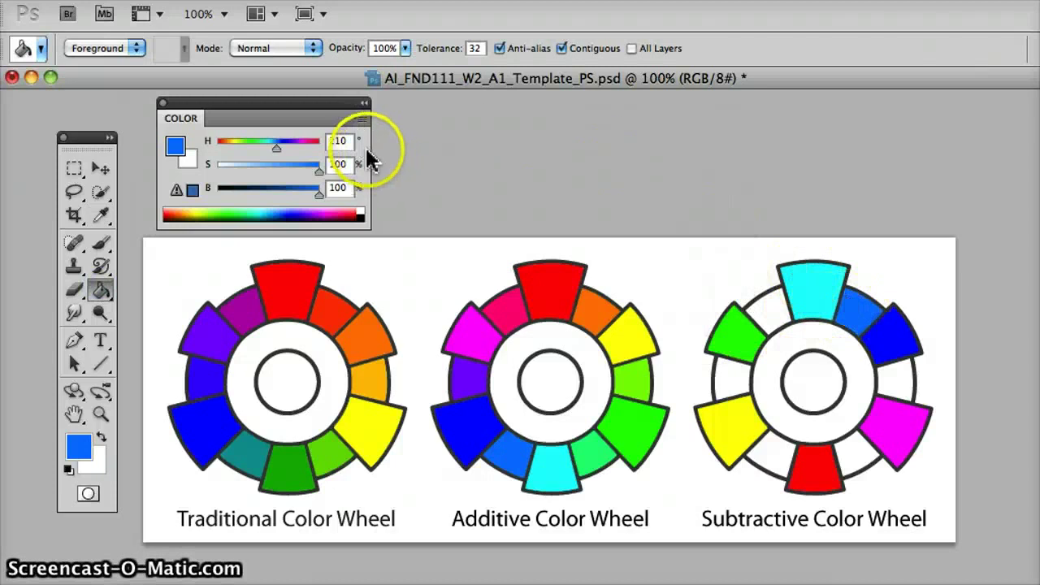
Fill the Subtractive Color Wheel's small segment between blue and magenta with hue 270, and the one between magenta and red with hue 330.
{"action": "left_click_drag", "start_coordinate": [357, 141], "coordinate": [314, 143]}
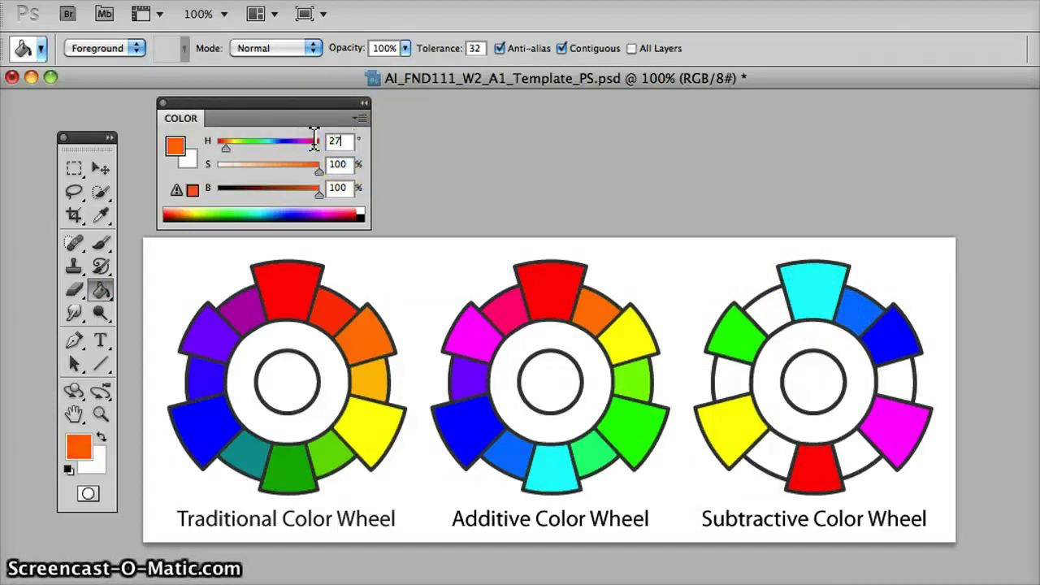
{"action": "type", "text": "270"}
{"action": "key", "text": "Return"}
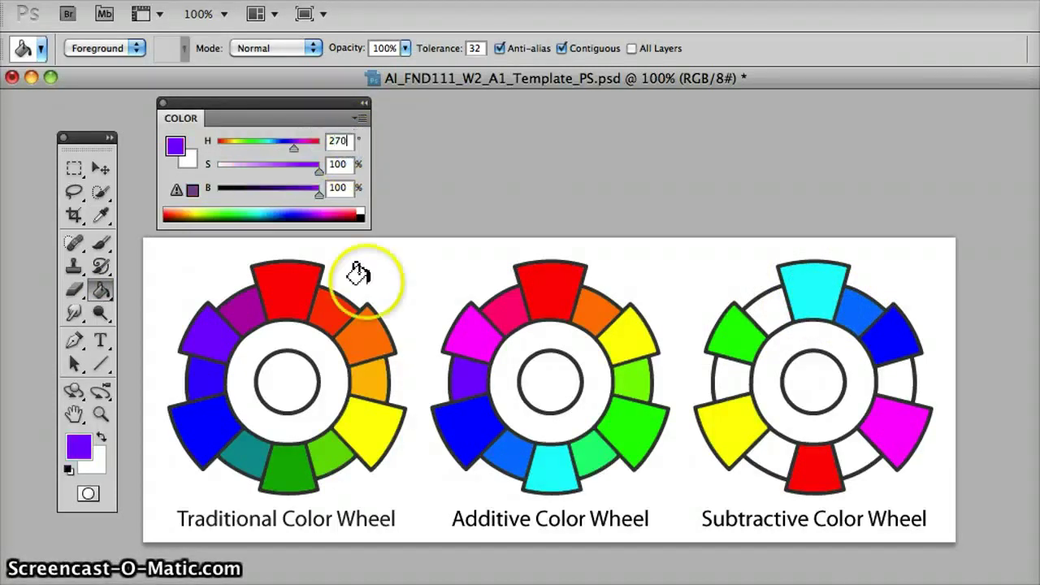
{"action": "left_click", "coordinate": [889, 370]}
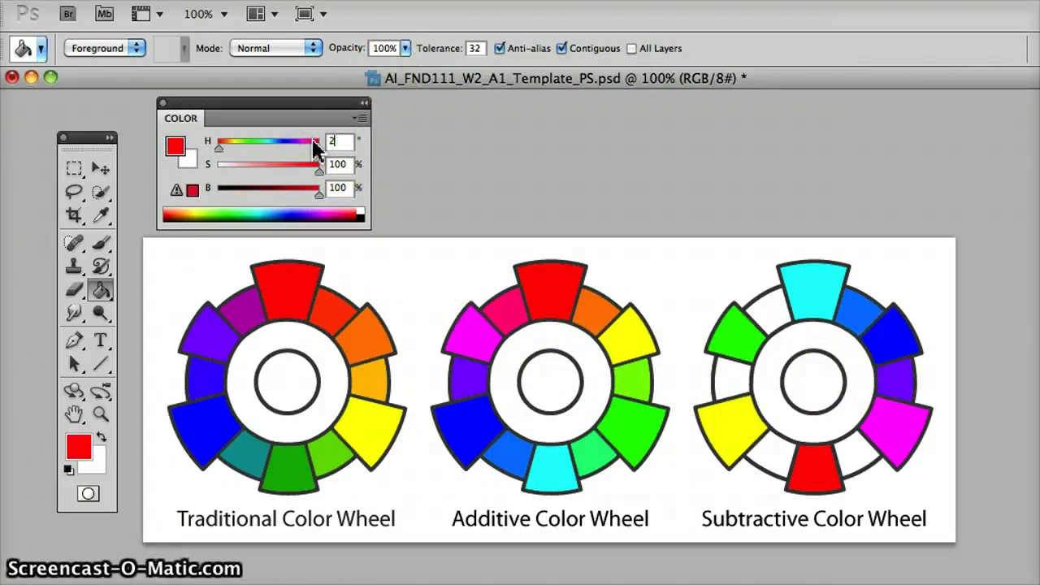
{"action": "type", "text": "330"}
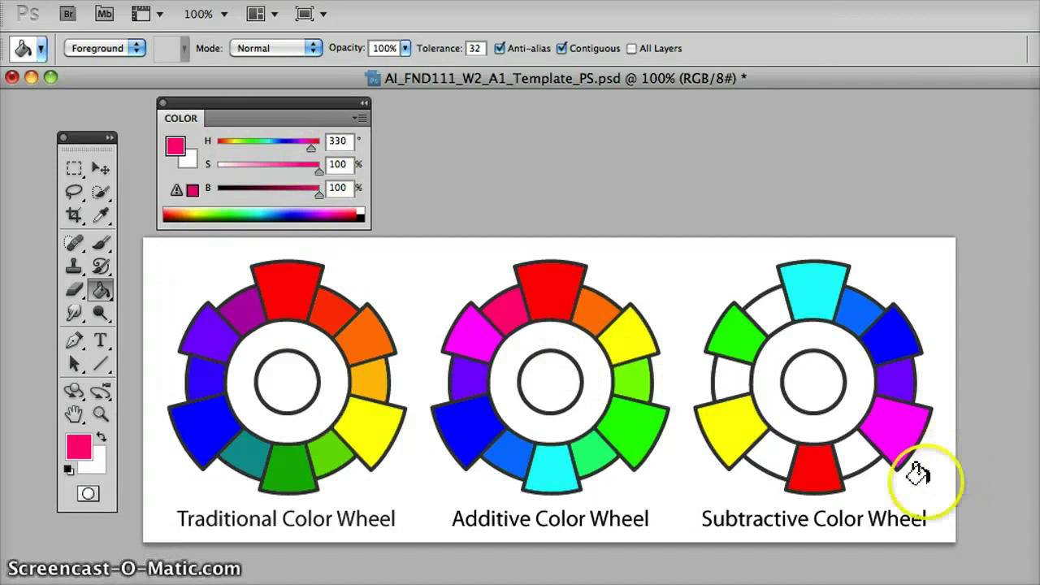
{"action": "left_click", "coordinate": [853, 449]}
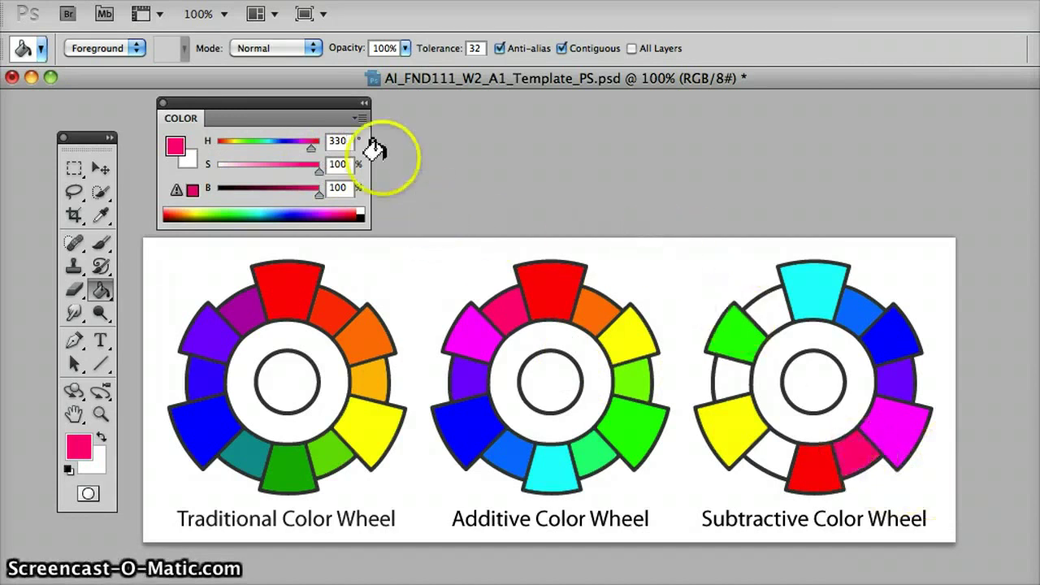
Set the hue to 30 and fill the Subtractive Color Wheel's small segment between red and yellow with orange.
{"action": "double_click", "coordinate": [335, 141]}
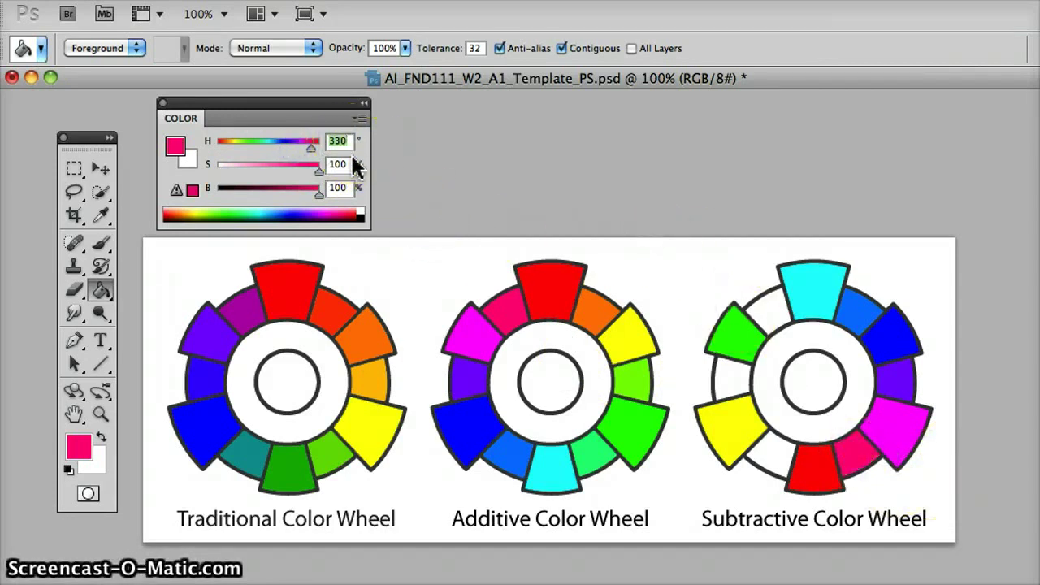
{"action": "type", "text": "3"}
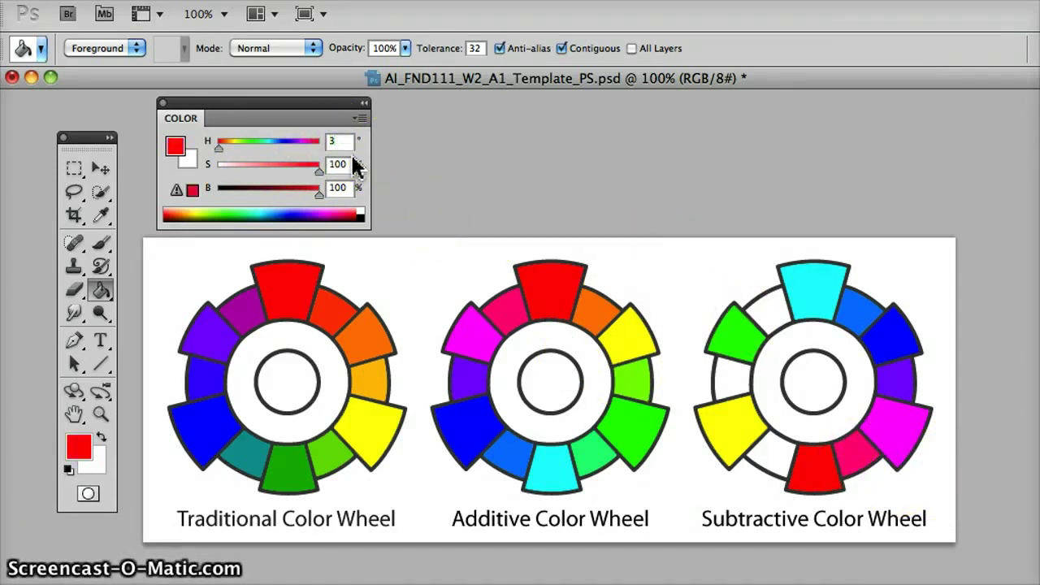
{"action": "type", "text": "0"}
{"action": "left_click", "coordinate": [770, 459]}
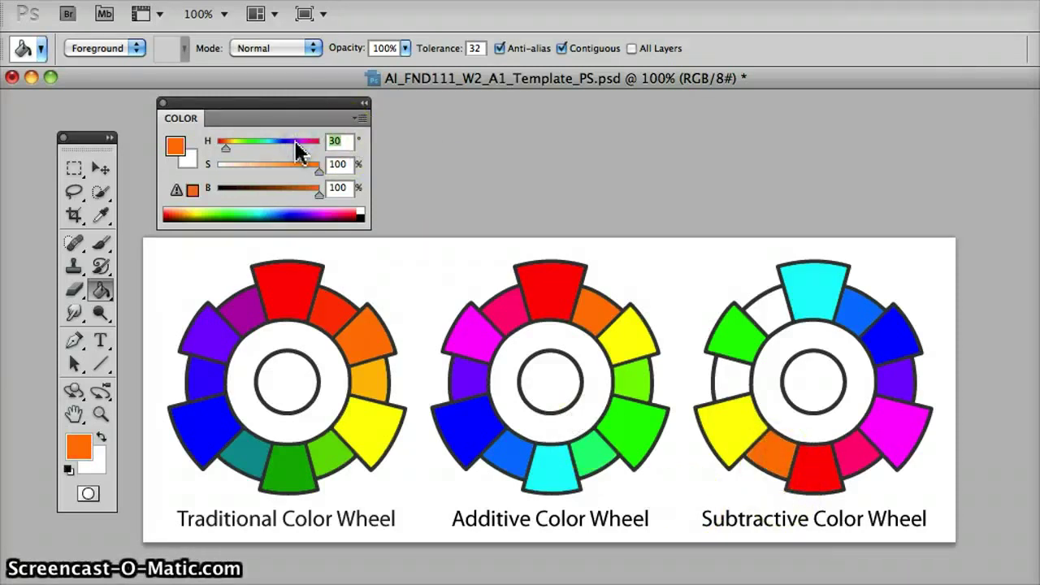
Fill the Subtractive Color Wheel's small segment between yellow and green with hue 90, and the one between green and cyan with hue 150.
{"action": "type", "text": "90"}
{"action": "left_click", "coordinate": [717, 378]}
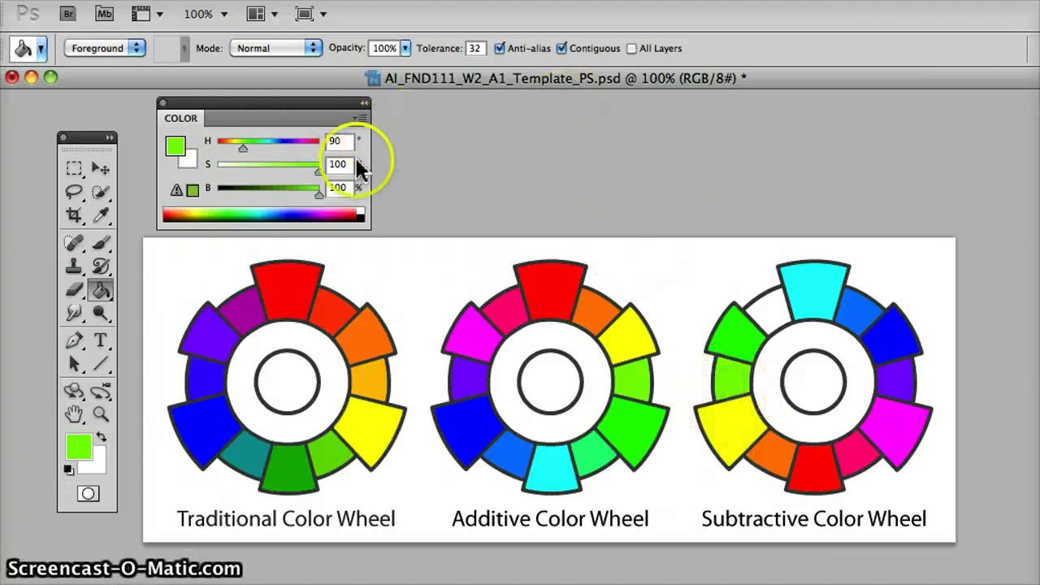
{"action": "left_click_drag", "start_coordinate": [351, 141], "coordinate": [317, 142]}
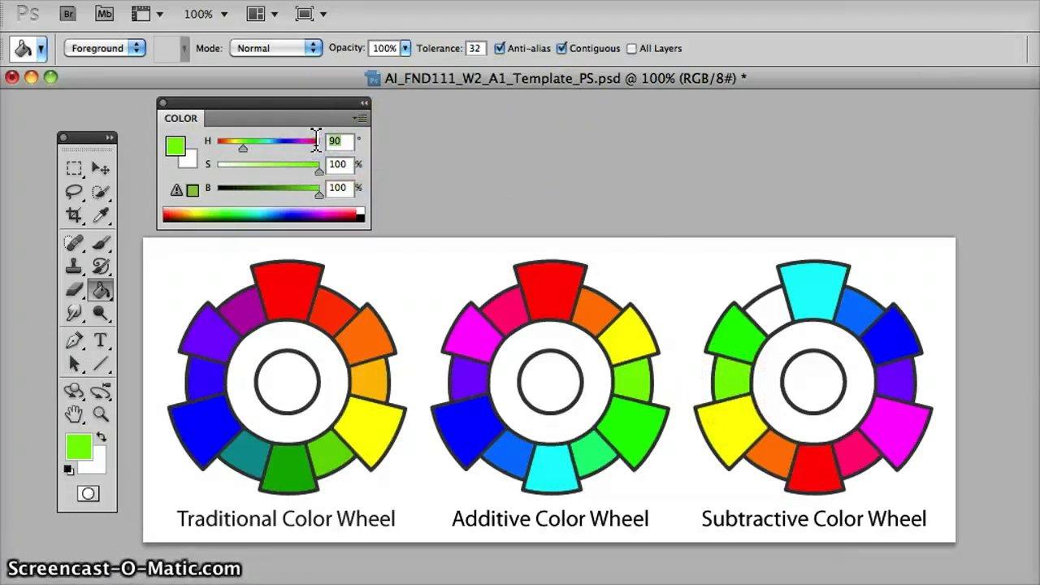
{"action": "type", "text": "15"}
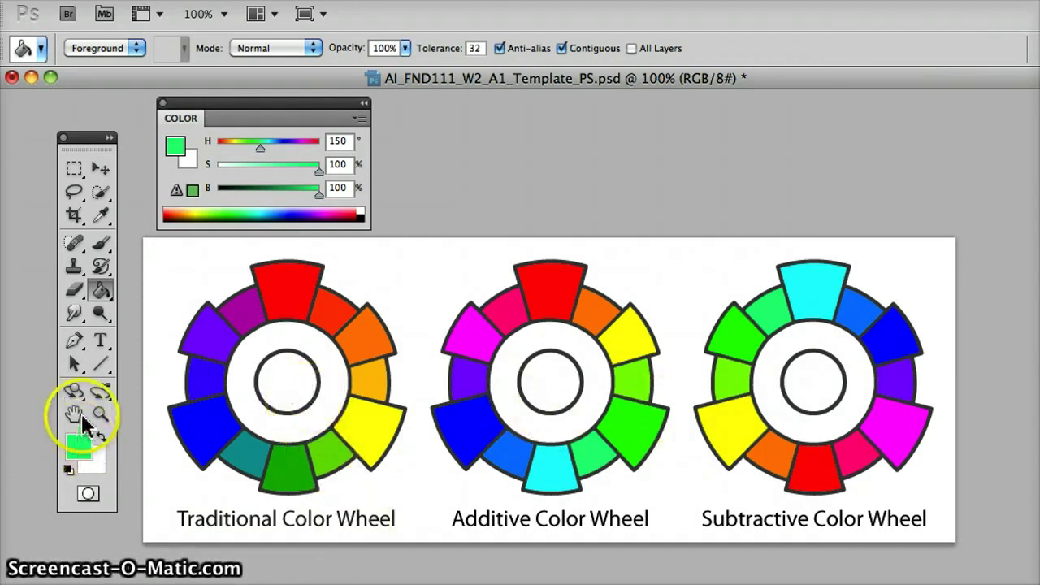
Reset the foreground color to default black and fill the center circles of the Traditional and Subtractive Color Wheels.
{"action": "left_click", "coordinate": [68, 468]}
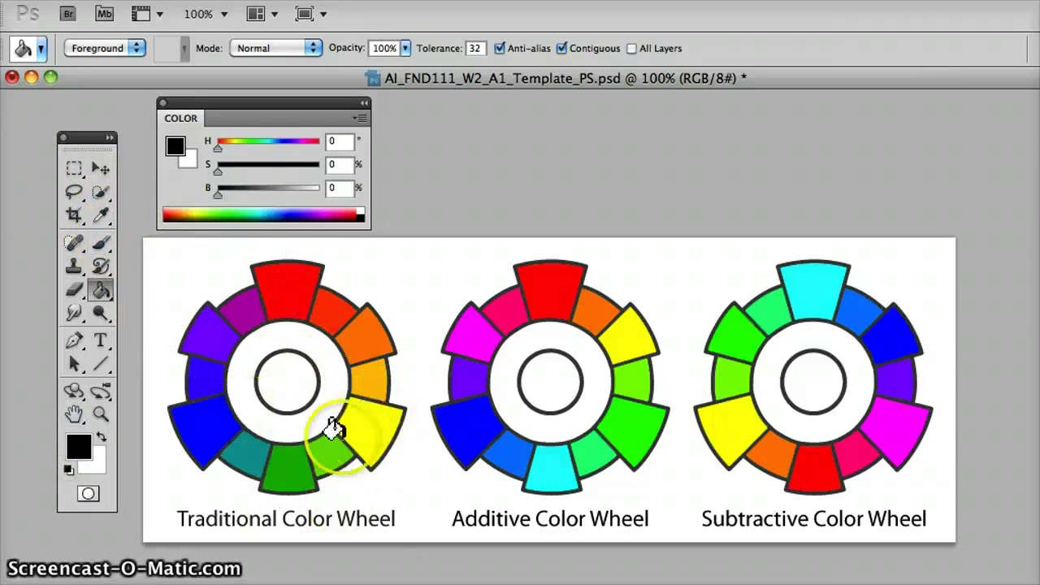
{"action": "left_click", "coordinate": [277, 378]}
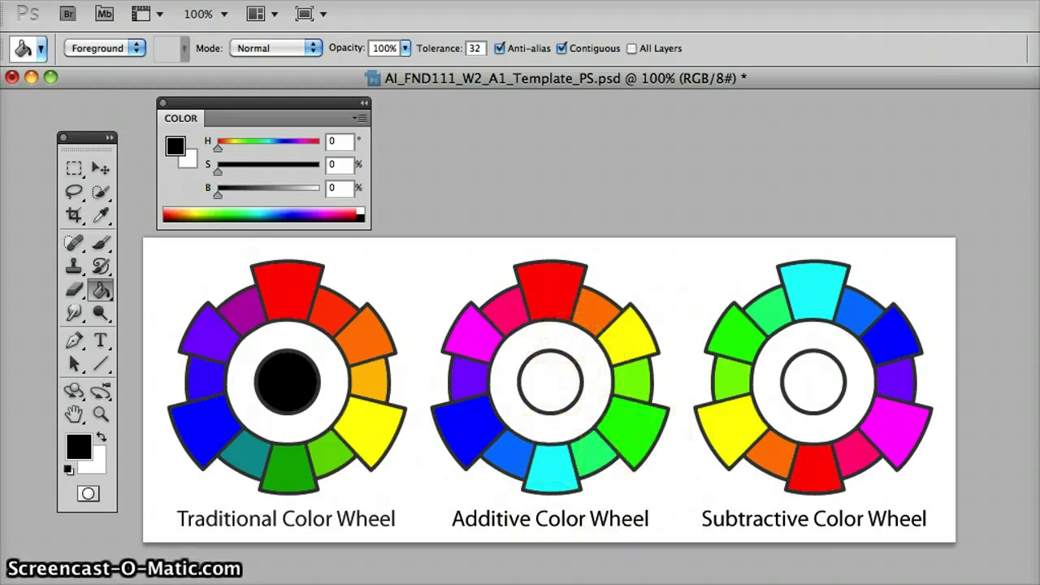
{"action": "left_click", "coordinate": [73, 364]}
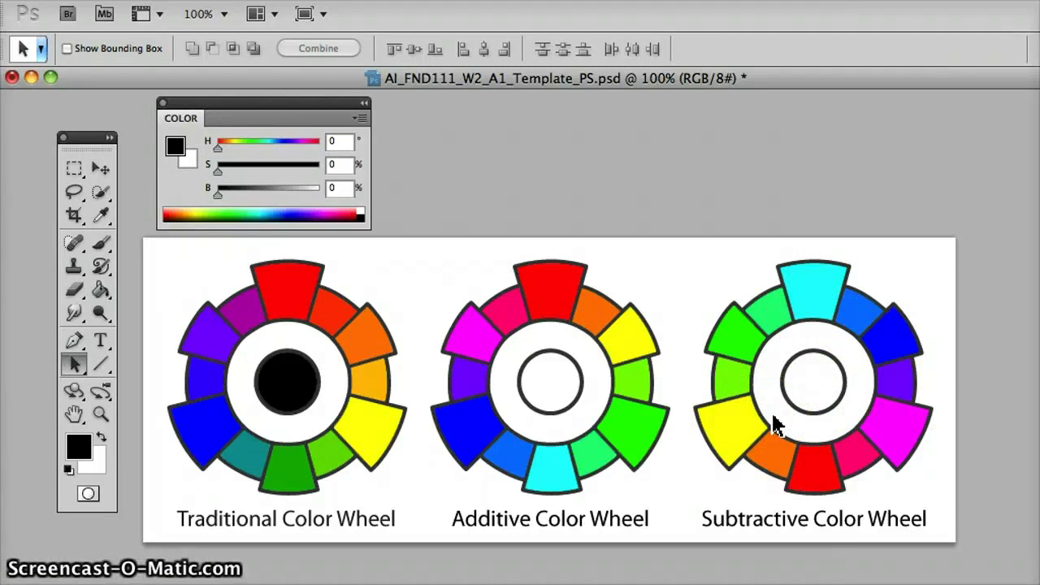
{"action": "left_click", "coordinate": [101, 289]}
{"action": "left_click", "coordinate": [801, 372]}
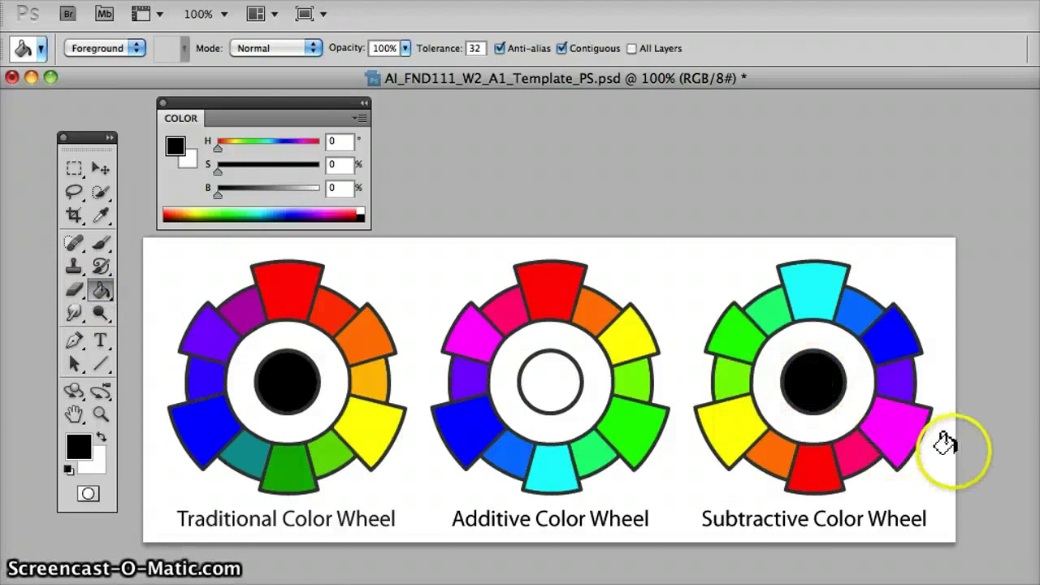